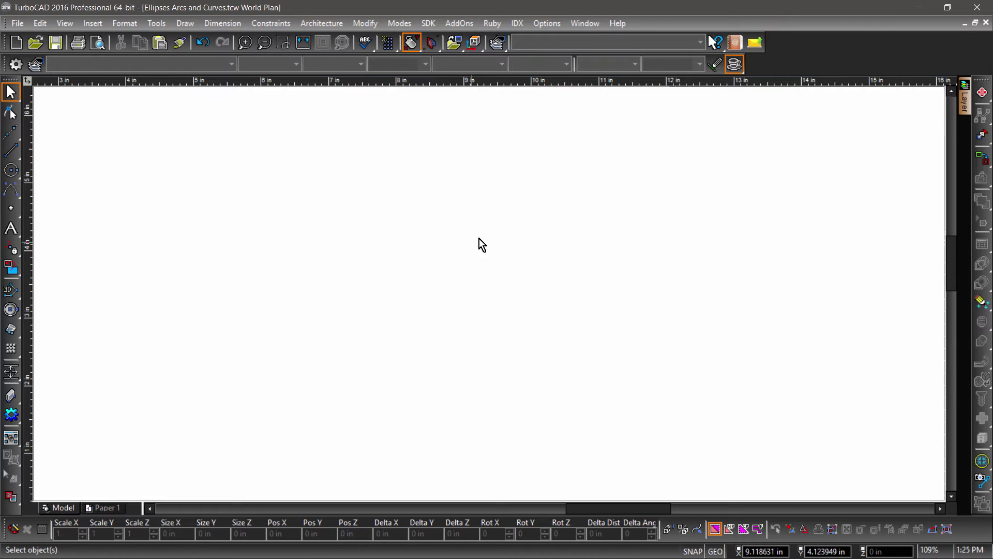
Turn on the Circle/Ellipse, Arc and Curve toolbars as floating tool sets.
double_click(786, 56)
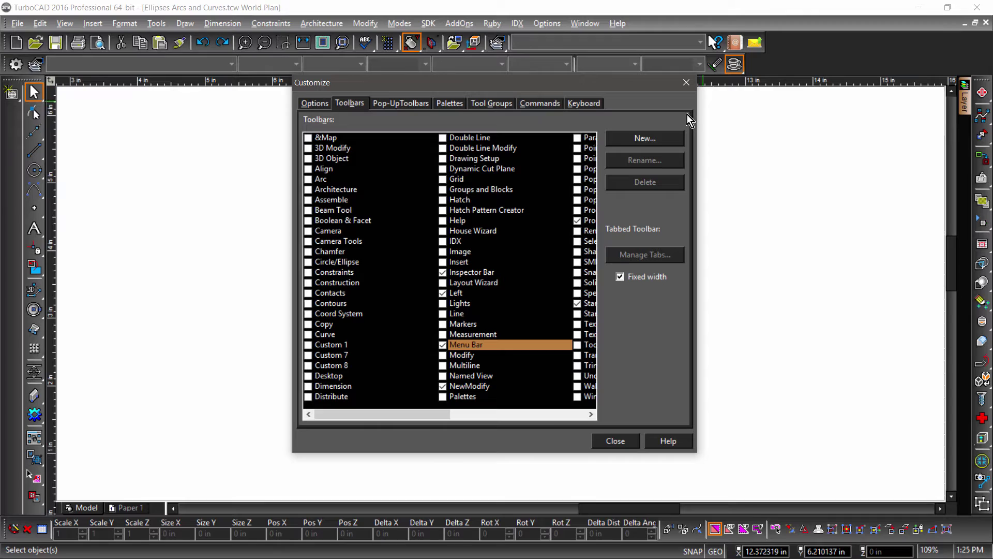
left_click(308, 262)
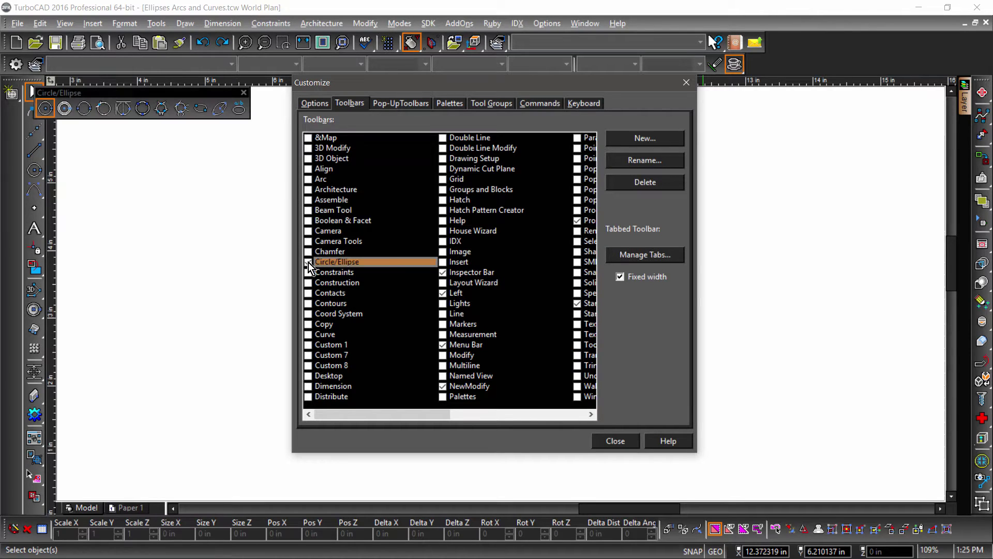
left_click(308, 180)
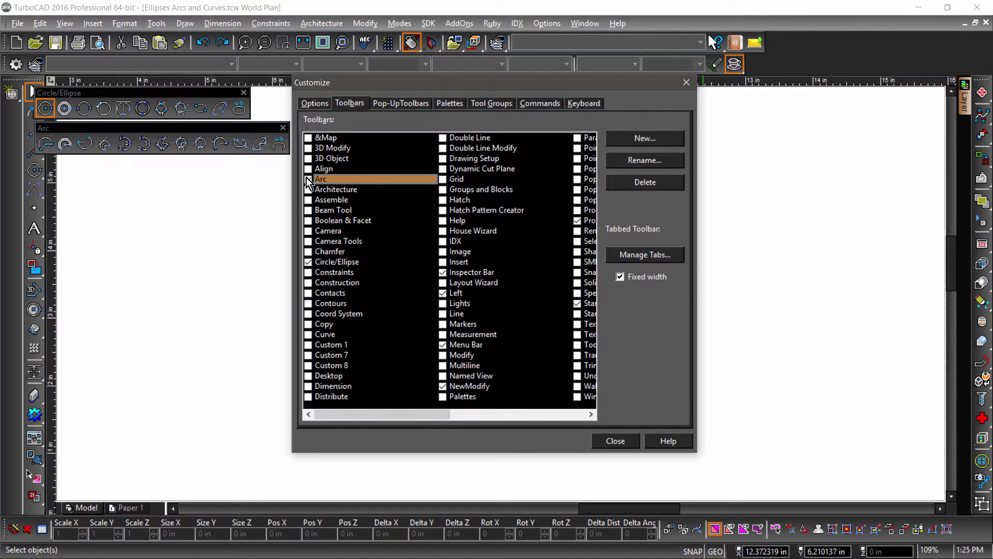
left_click(309, 334)
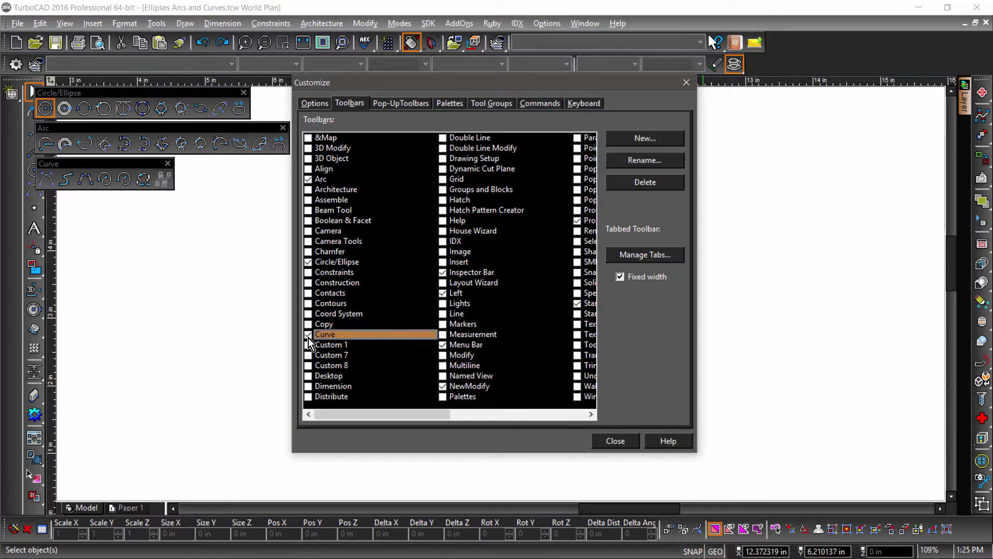
left_click(613, 439)
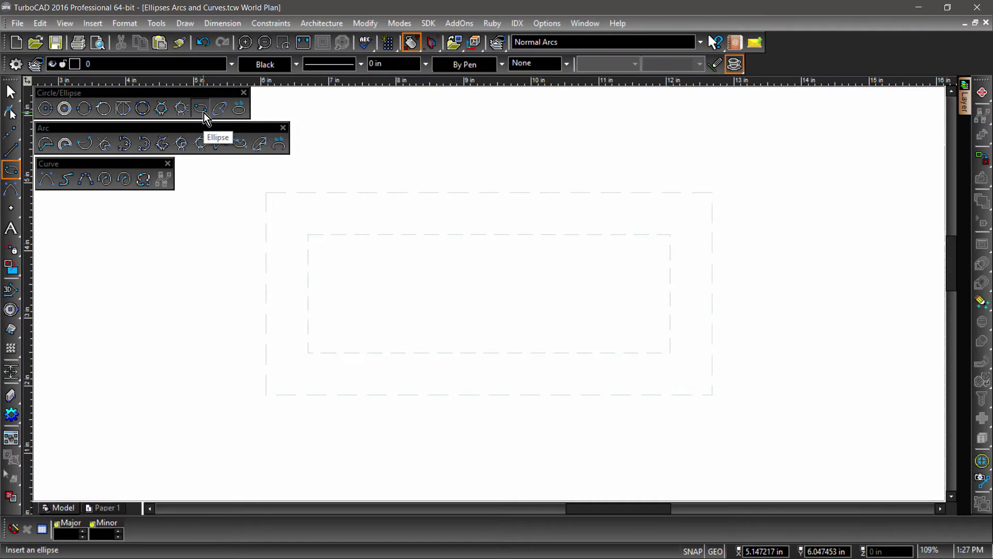
Draw an ellipse from the outer dashed rectangle's top-left corner to its bottom-right corner.
left_click(204, 113)
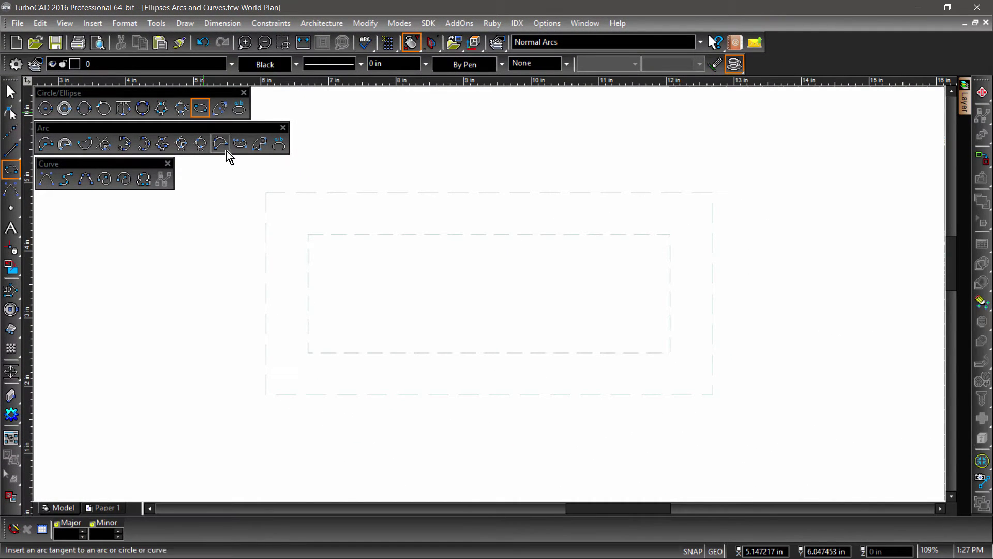
left_click(267, 192)
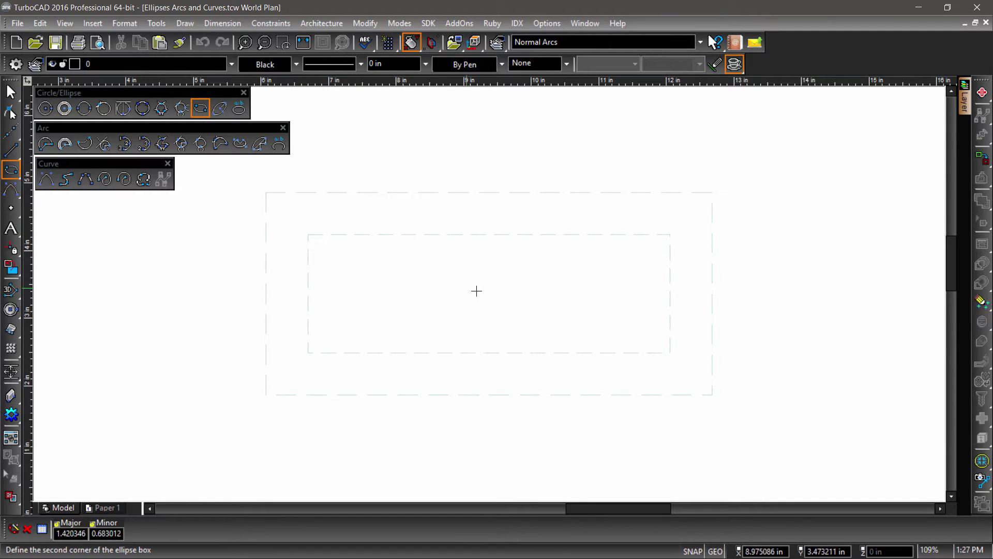
left_click(711, 395)
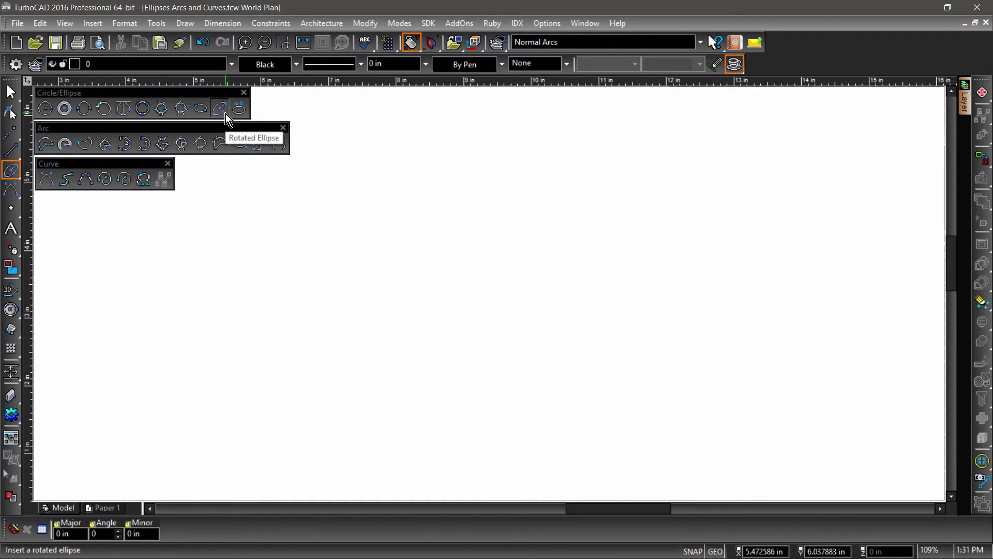
Draw a rotated ellipse by clicking its centre, major radius and minor radius points.
left_click(226, 109)
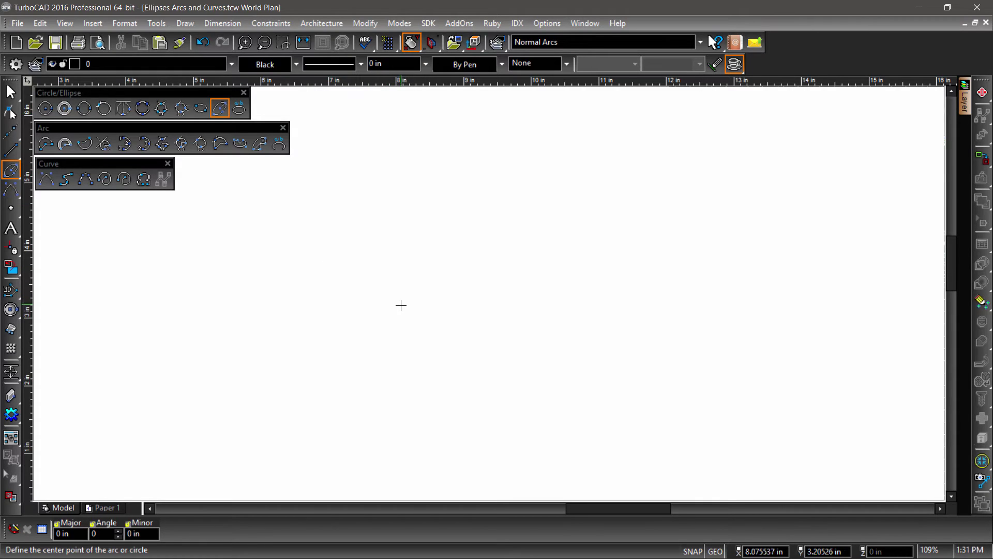
left_click(406, 330)
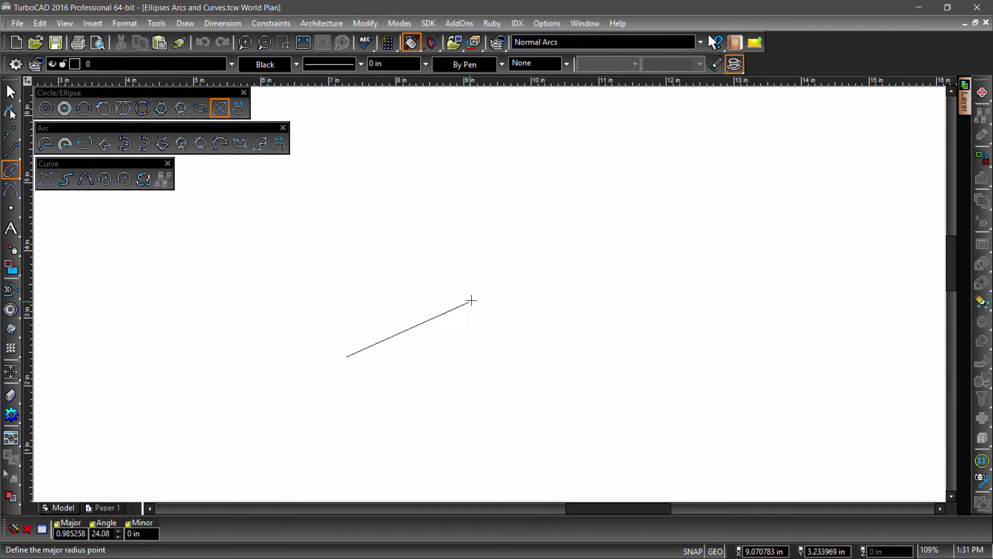
left_click(531, 264)
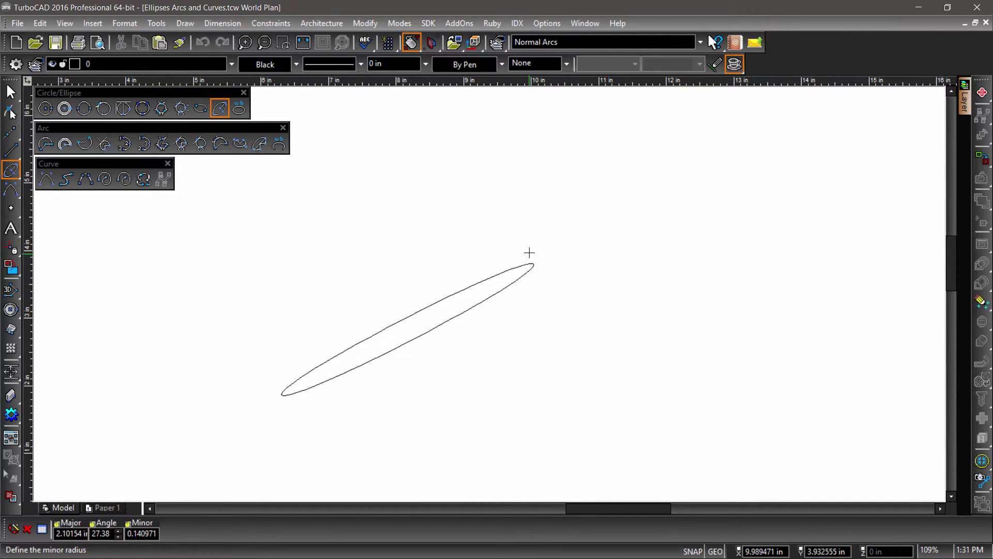
left_click(511, 220)
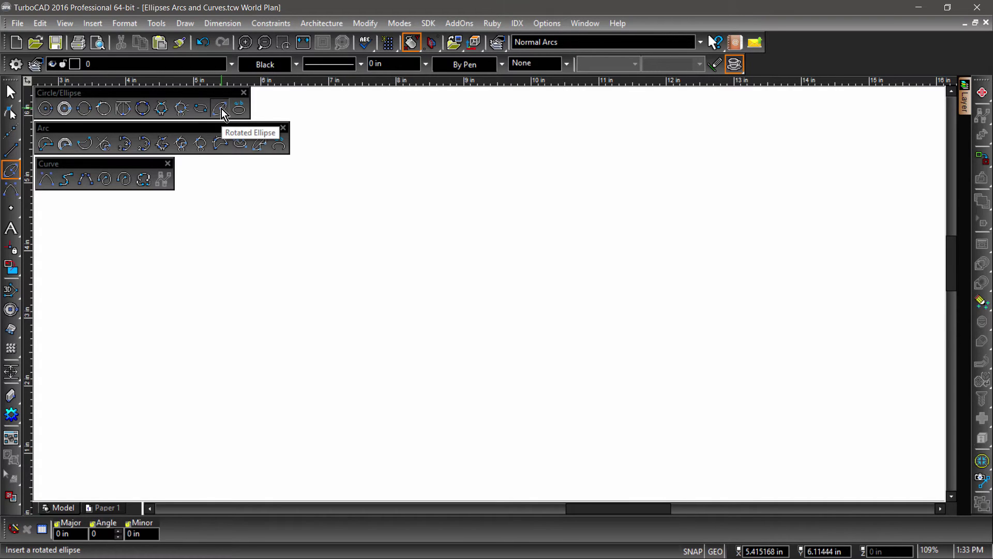
Draw another rotated ellipse with major radius 3, angle 30° and minor radius 1.
left_click(223, 113)
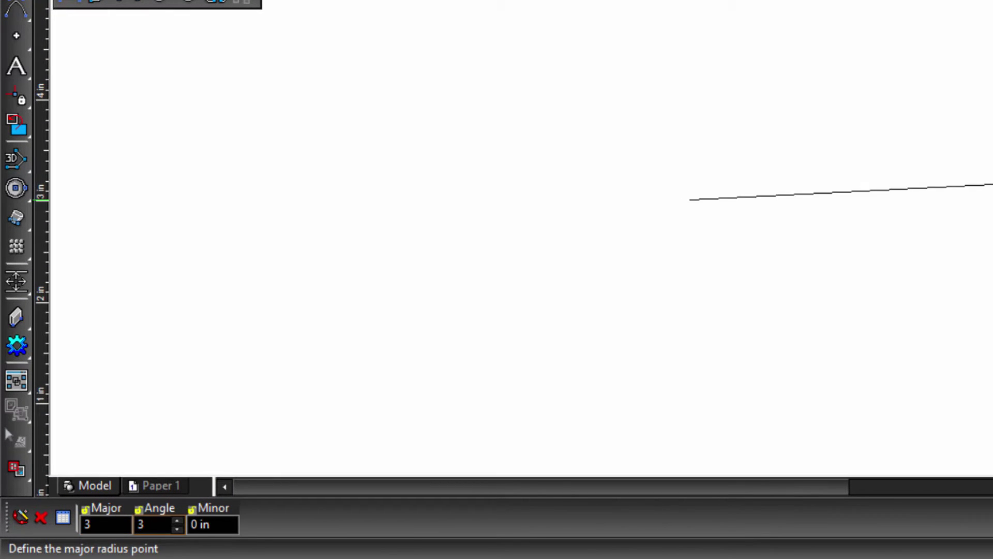
key("Tab")
type("1")
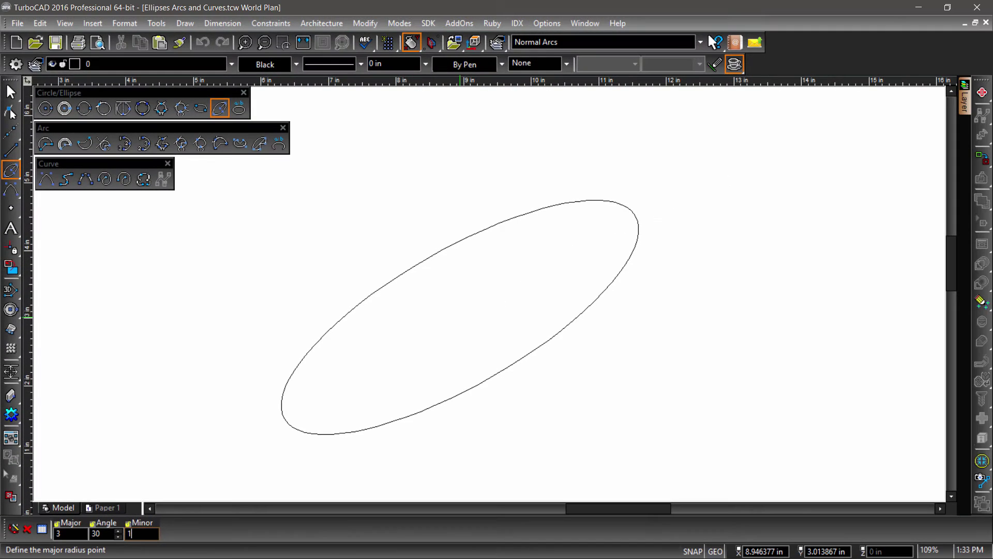
key("Return")
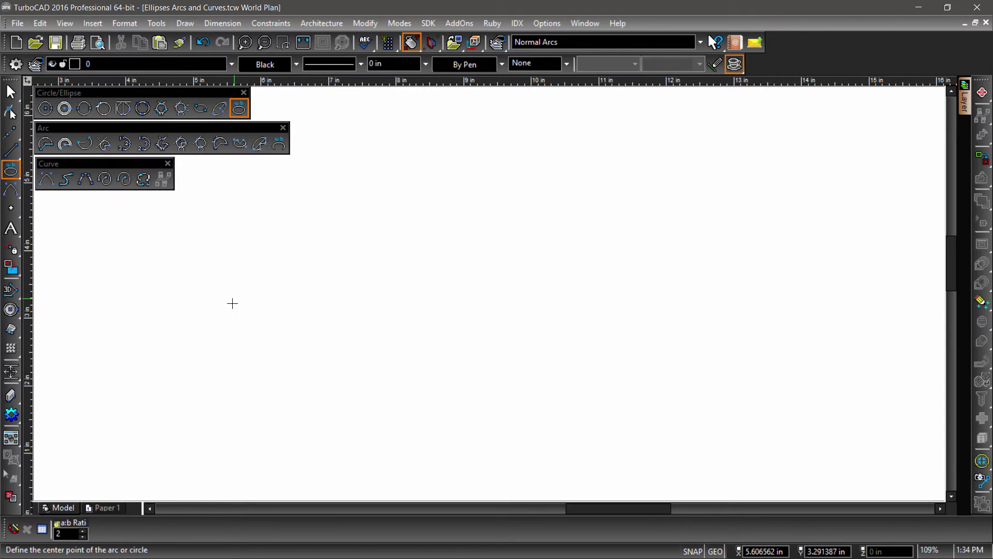
Draw two 2:1 ratio ellipses side by side, each from a centre and an outline point.
left_click(255, 327)
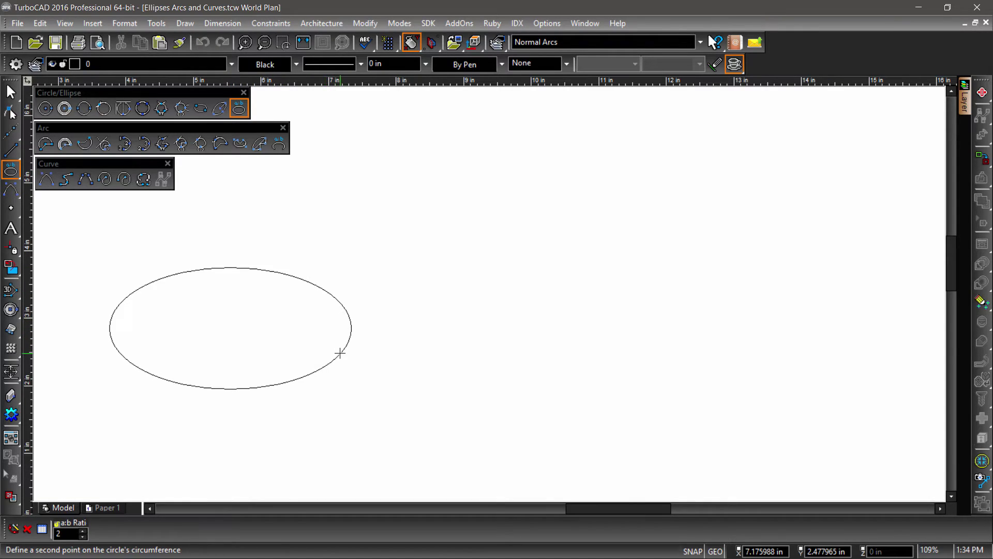
left_click(340, 352)
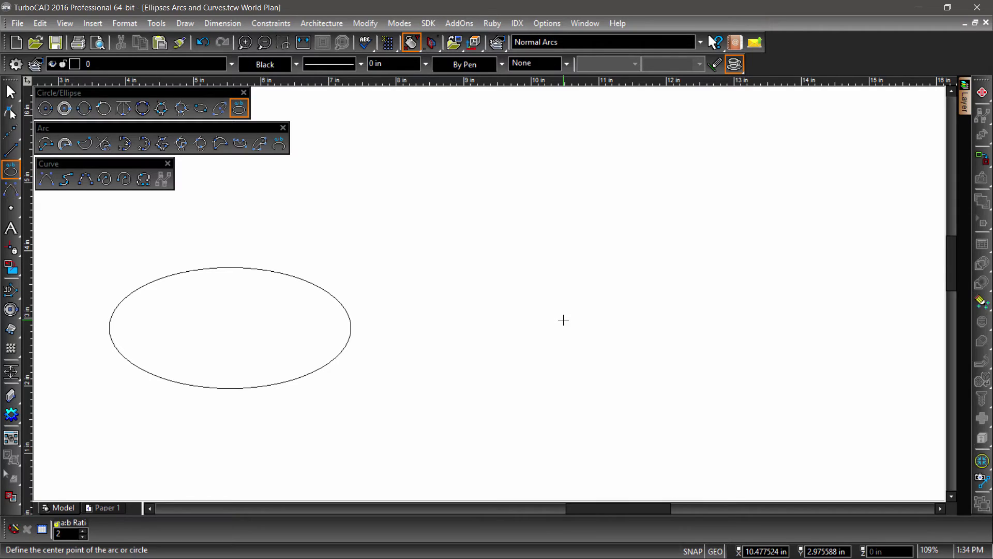
left_click(847, 201)
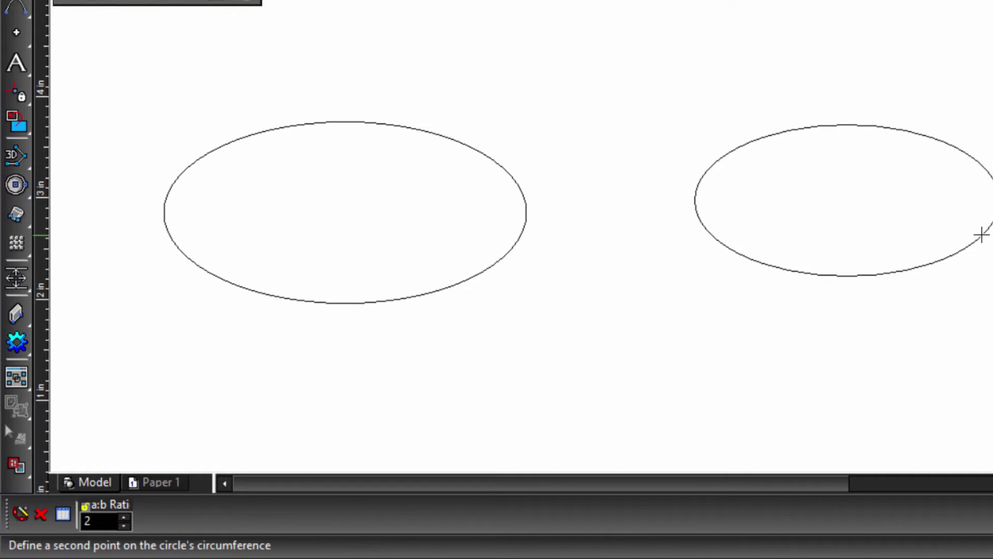
left_click(992, 250)
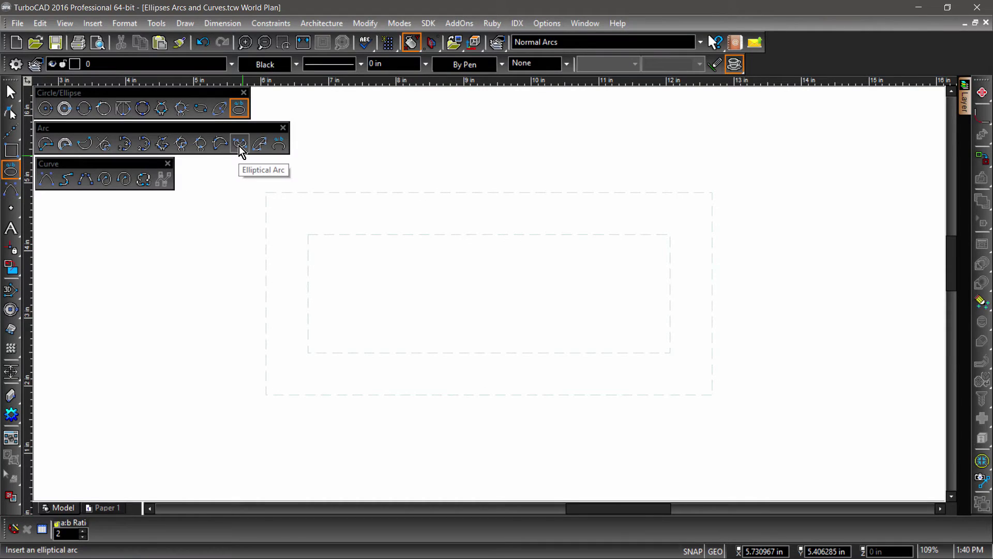
Draw an elliptical arc within the outer dashed box, starting at about 18°.
left_click(239, 145)
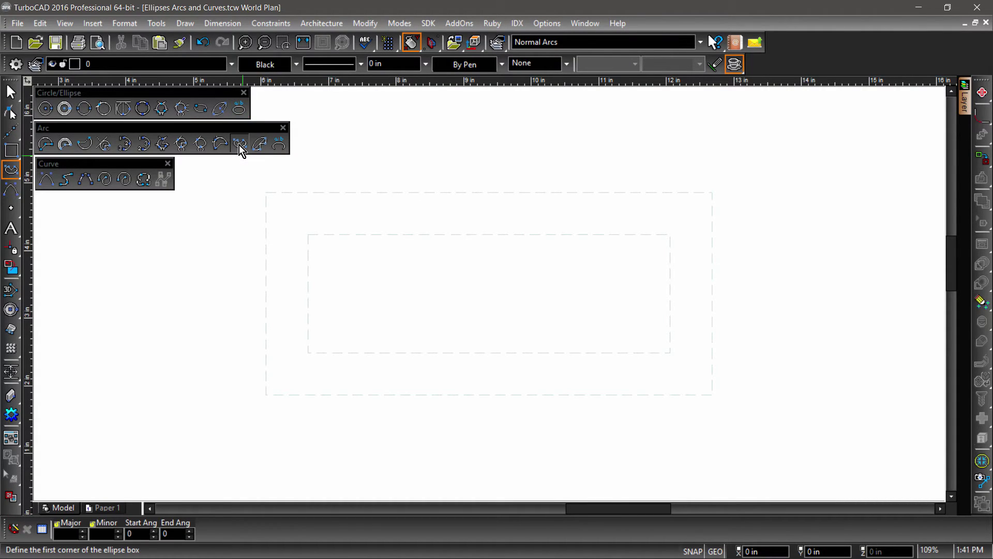
left_click(268, 193)
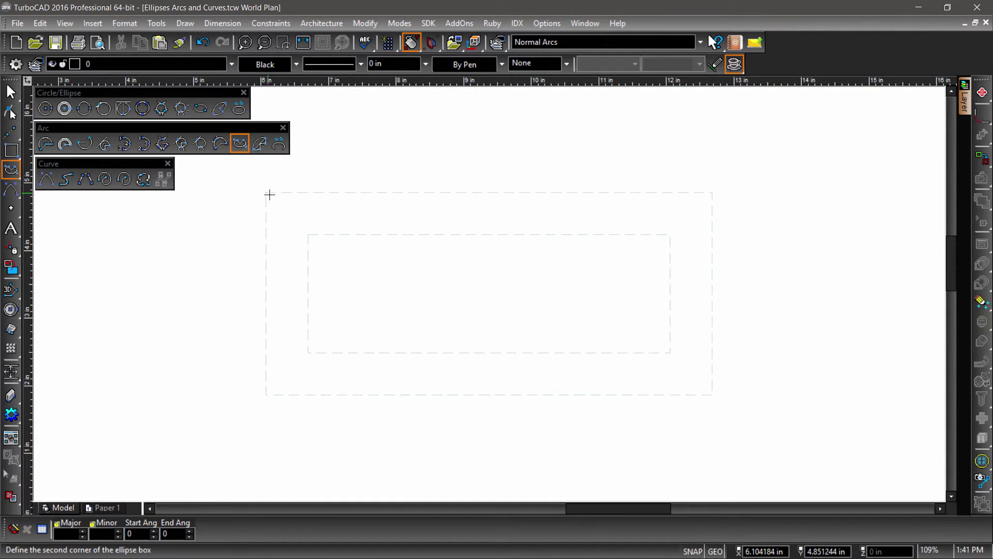
left_click(712, 395)
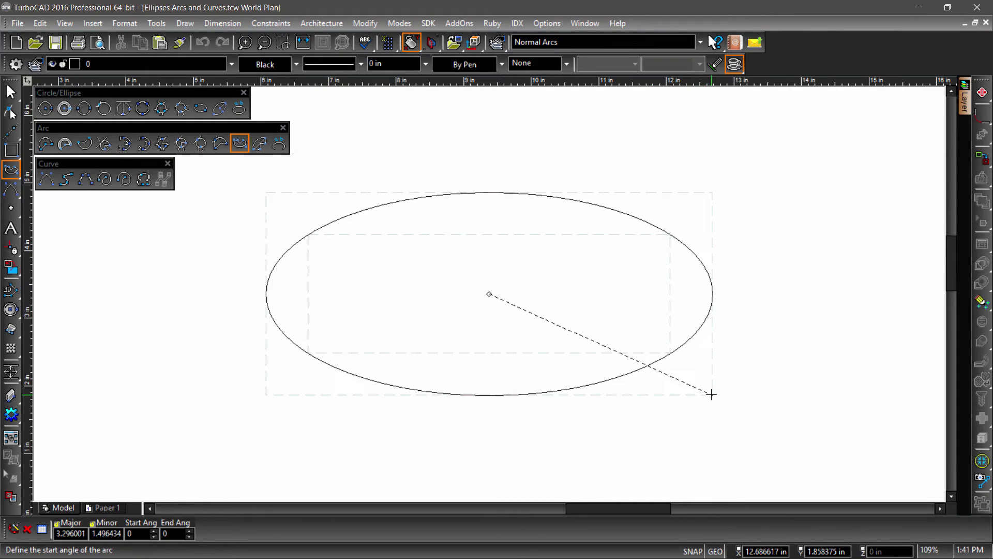
left_click(673, 234)
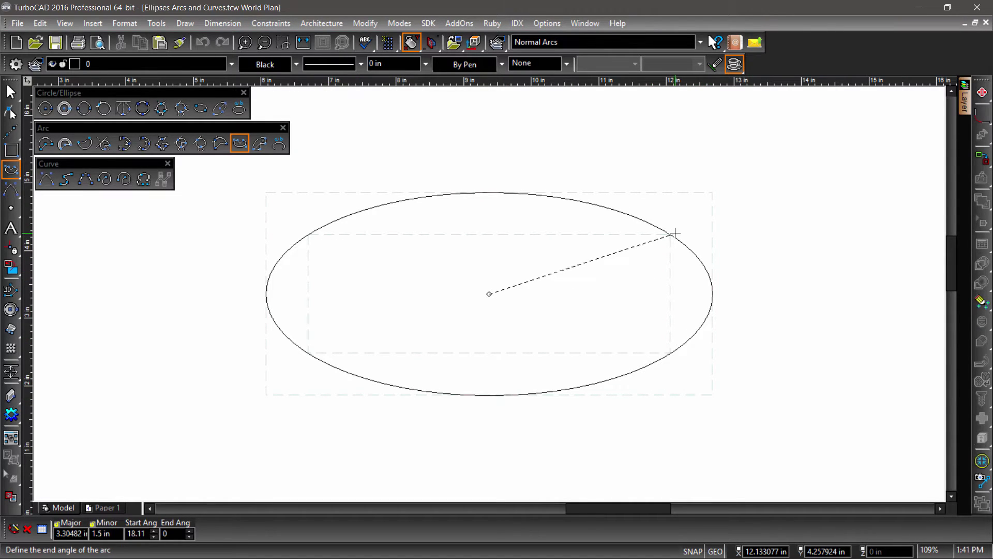
left_click(305, 236)
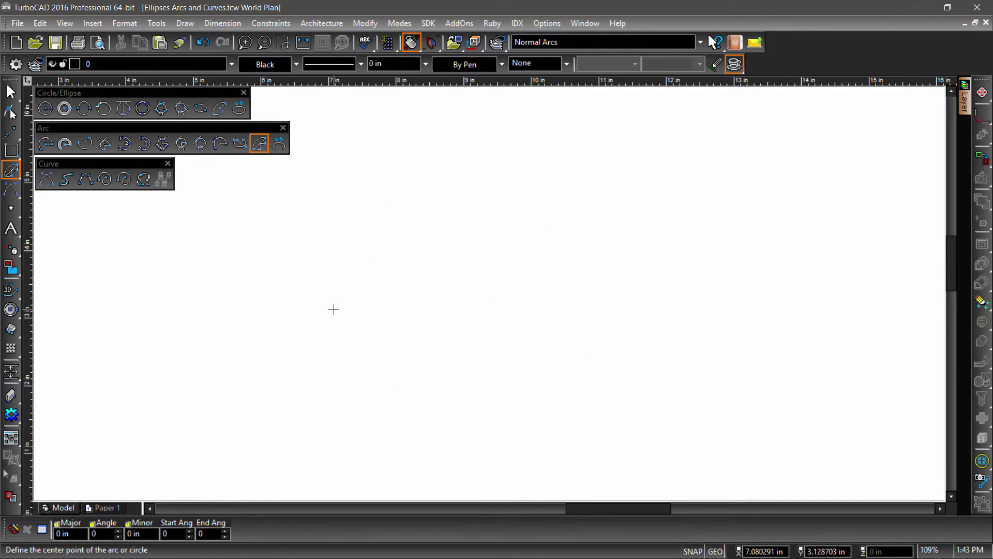
Draw a tilted elliptical arc from its centre, major radius, minor radius and end angle.
left_click(332, 308)
left_click(461, 378)
left_click(494, 340)
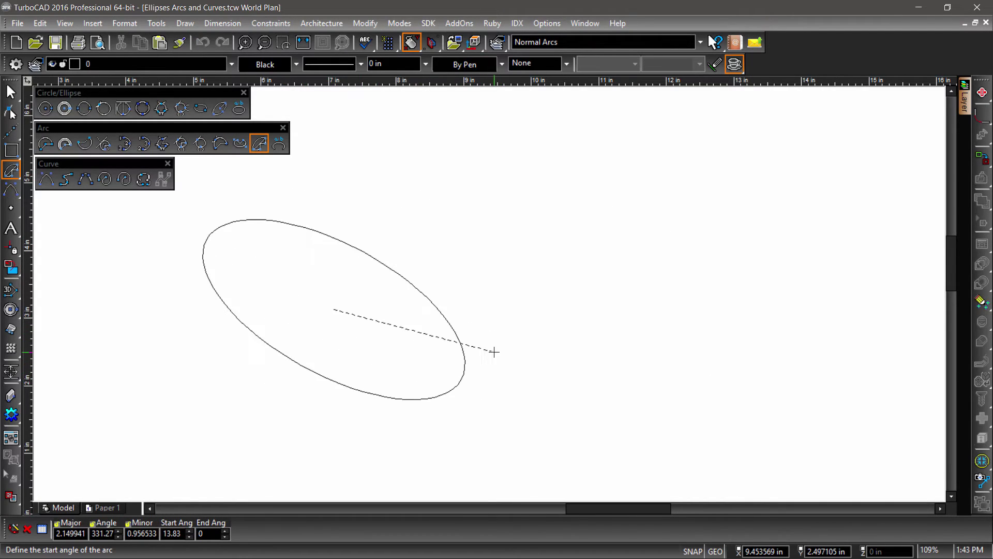
left_click(492, 351)
left_click(270, 194)
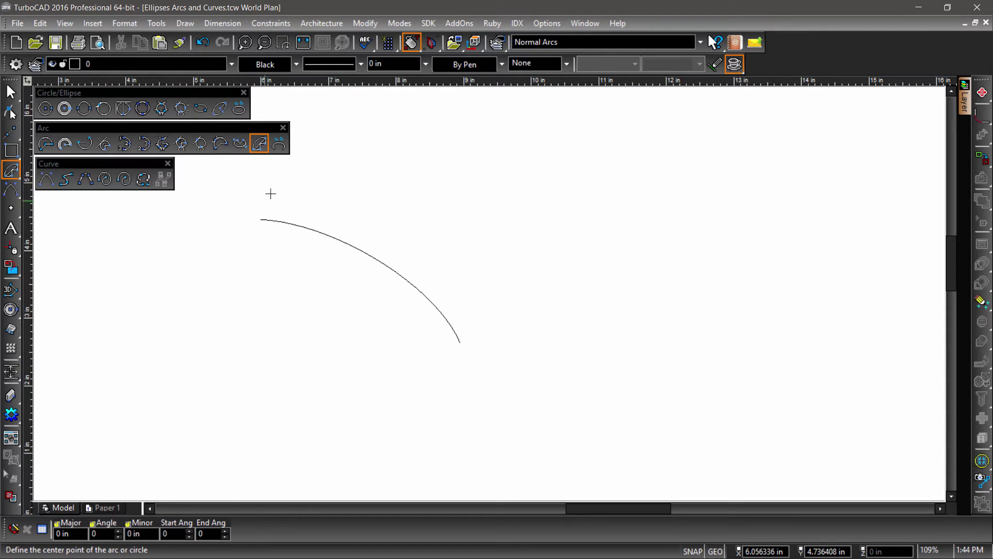
Start a 2:1 ratio elliptical arc to the right, setting its centre, size and start angle.
left_click(279, 144)
left_click(617, 306)
left_click(740, 345)
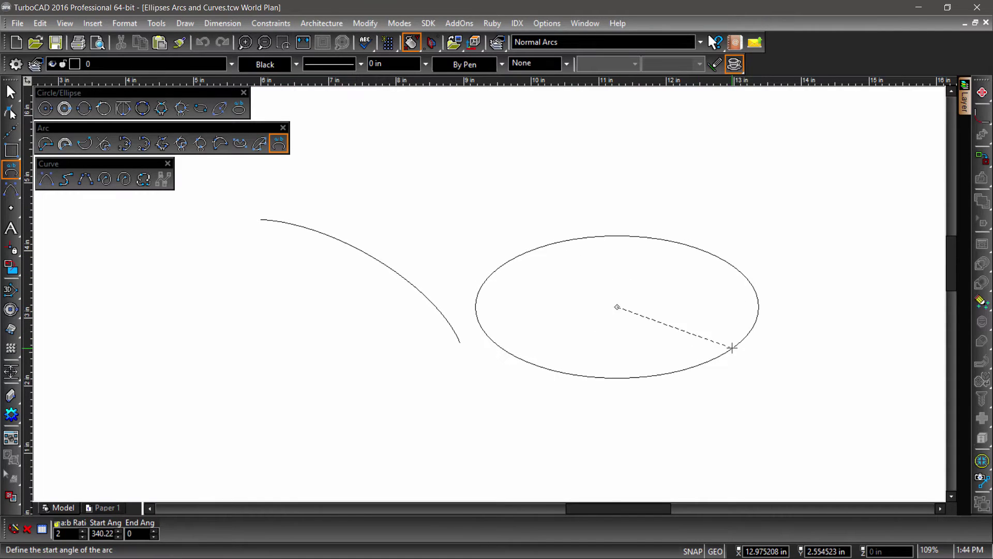
left_click(791, 312)
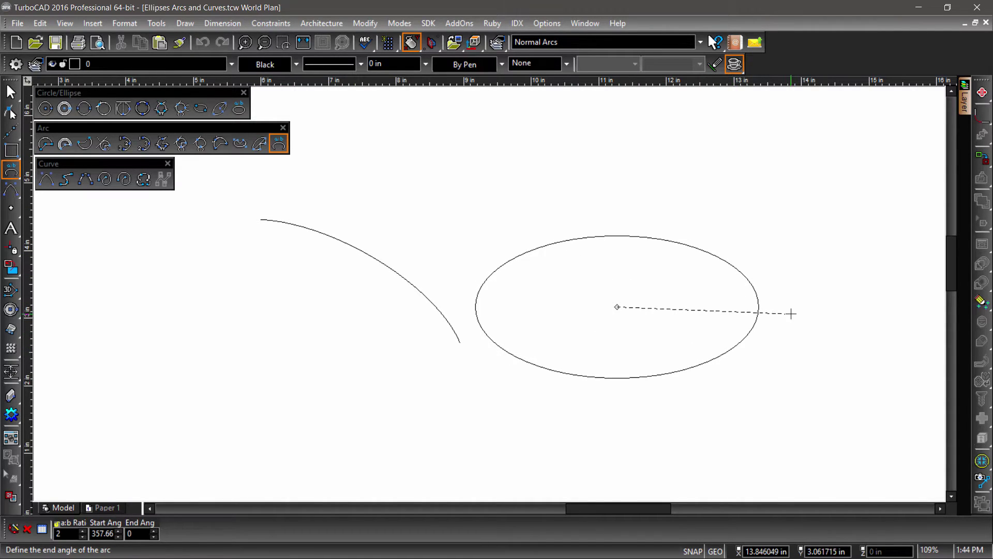
Finish the ratio elliptical arc, then draw a large centre-radius arc on the left.
left_click(581, 235)
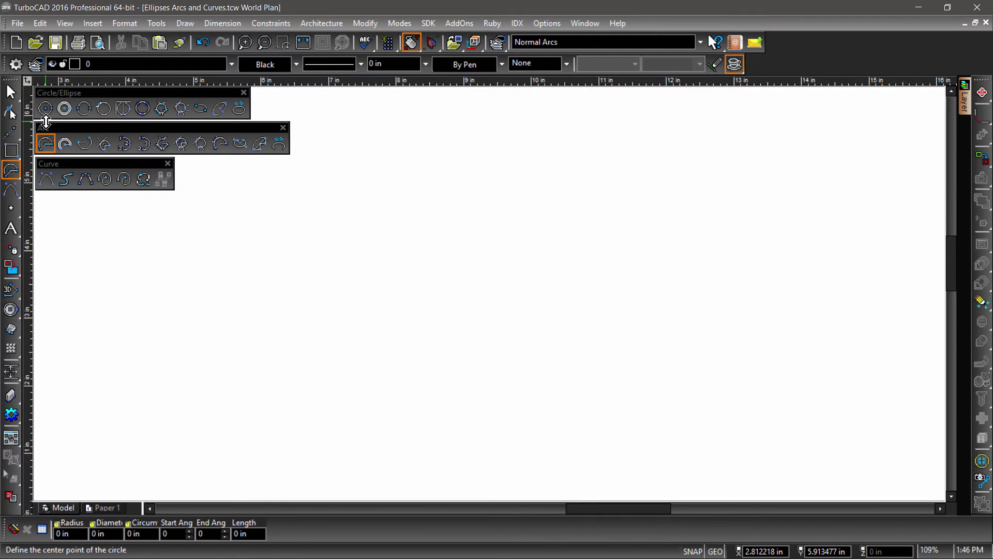
left_click(260, 356)
left_click(346, 379)
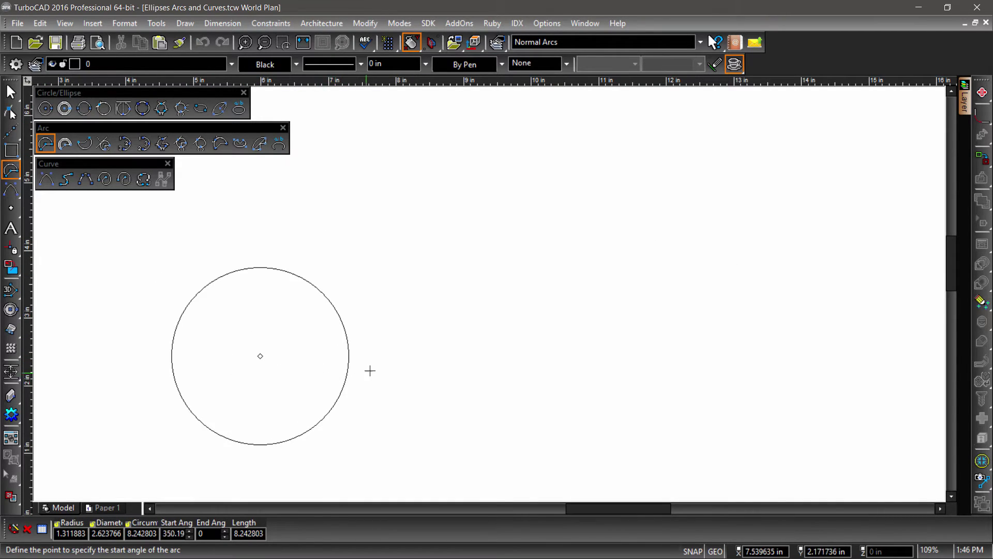
left_click(369, 370)
left_click(184, 284)
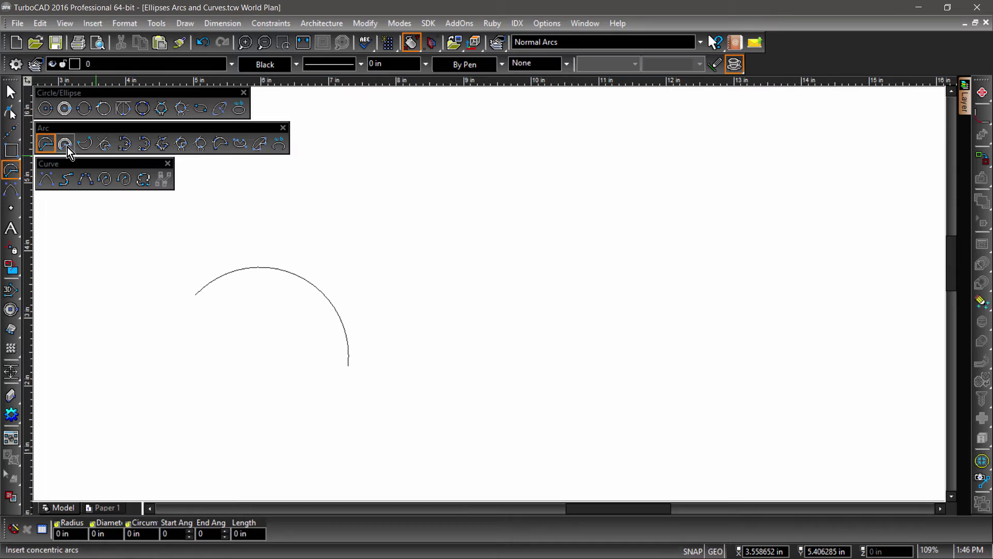
Draw three concentric arcs of increasing radius around one shared centre.
left_click(66, 144)
left_click(434, 336)
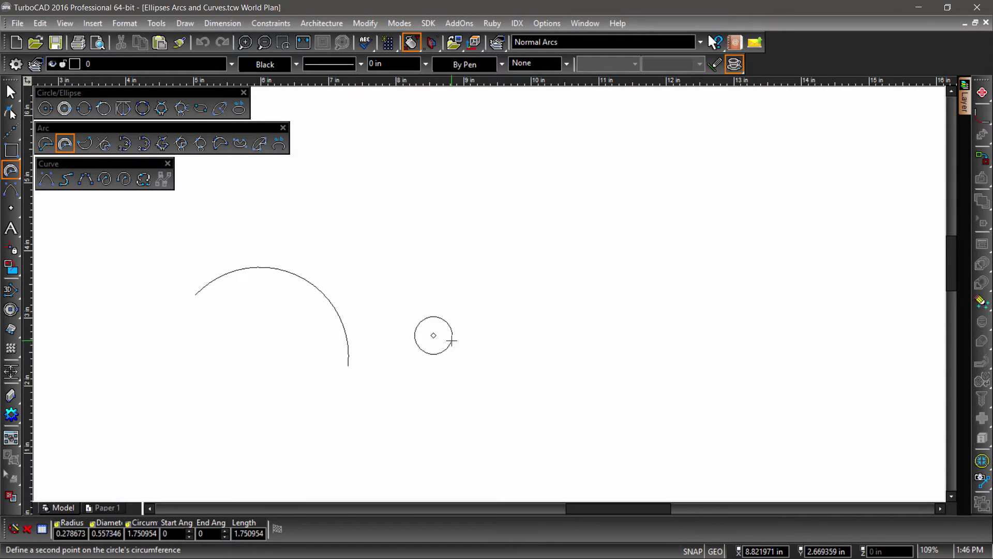
left_click(454, 341)
left_click(454, 341)
left_click(446, 303)
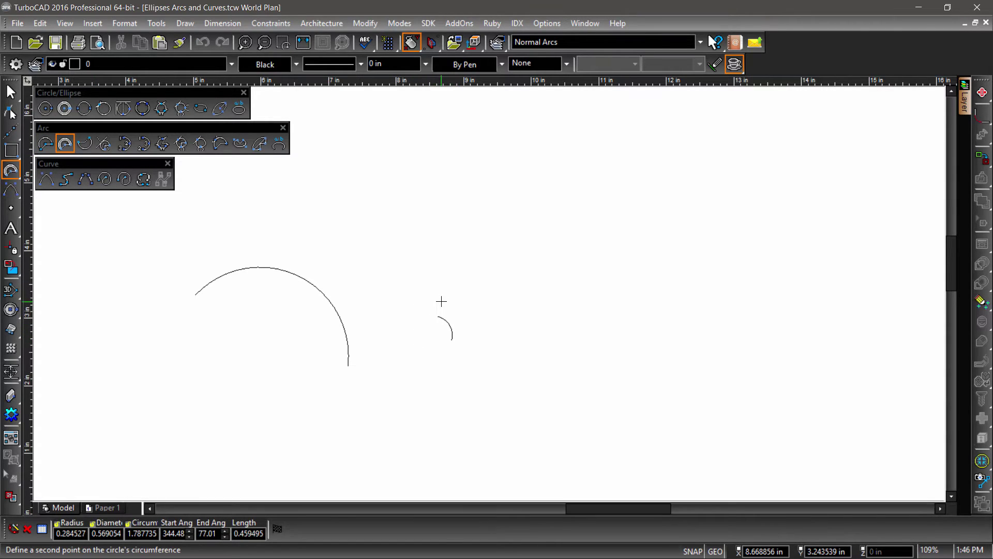
left_click(474, 311)
left_click(497, 383)
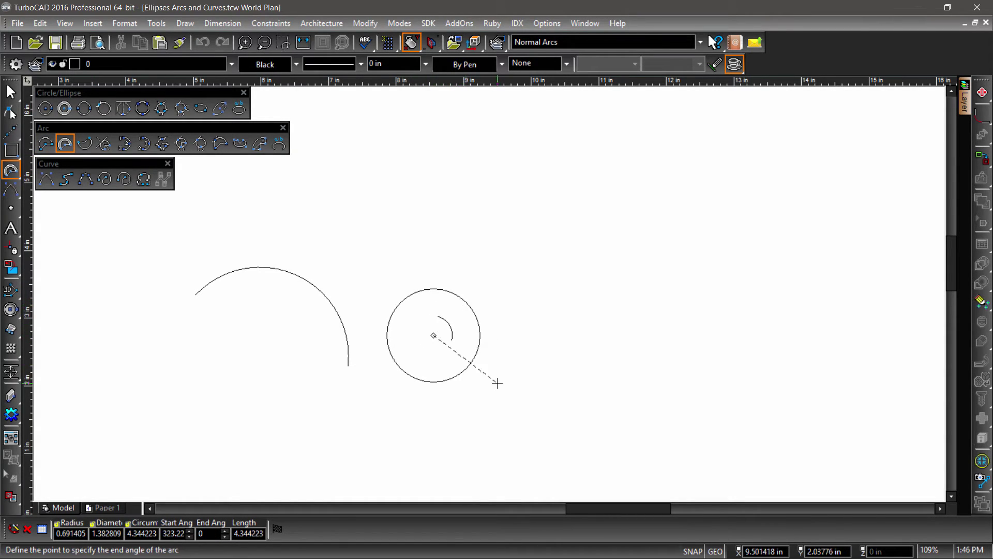
left_click(428, 275)
left_click(493, 365)
left_click(479, 403)
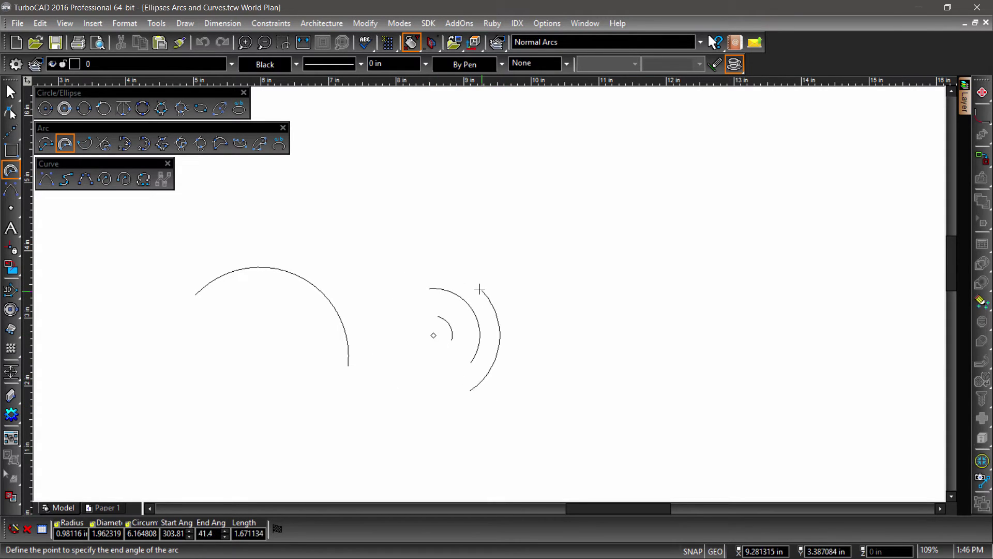
left_click(404, 272)
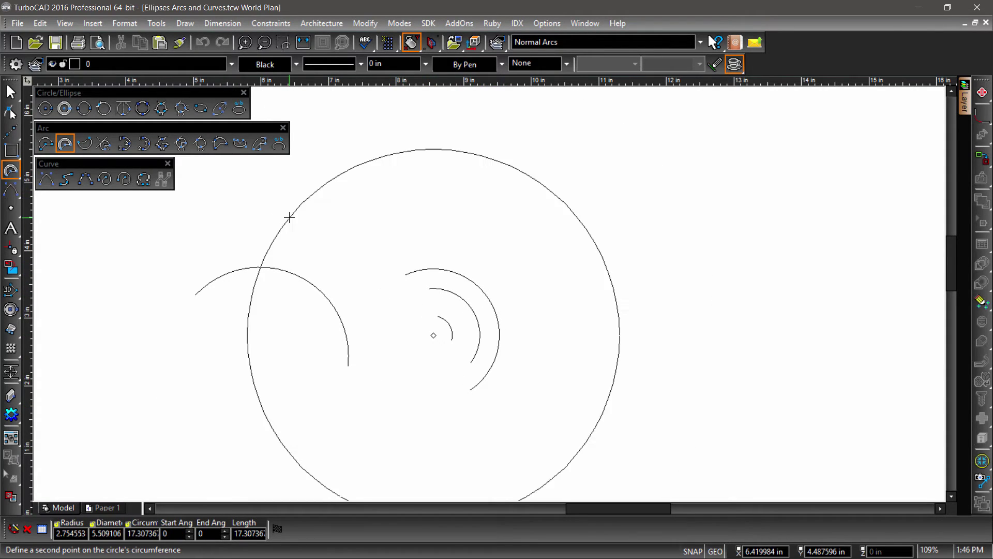
key("Escape")
Draw an arc defined by two circumference points, with start and end angles.
left_click(84, 144)
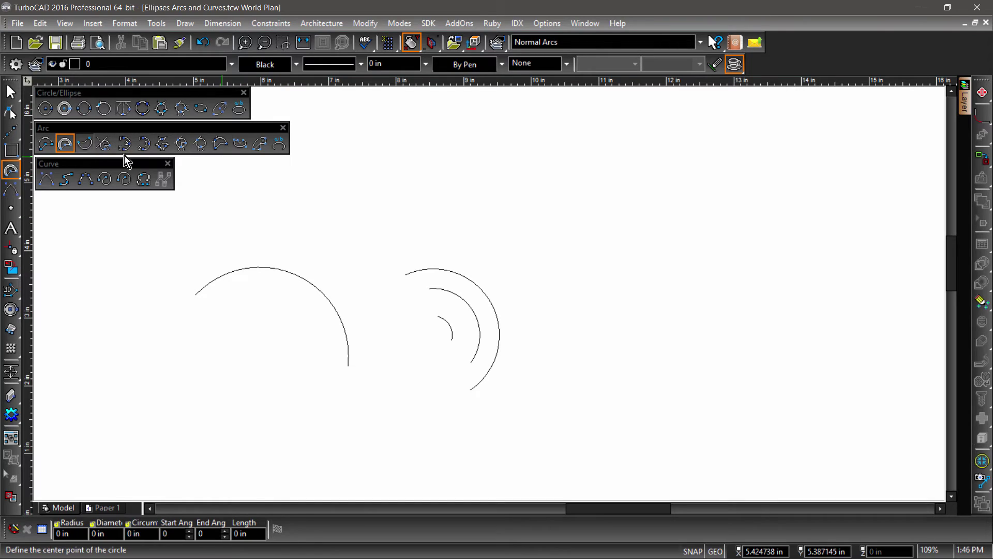
left_click(560, 321)
left_click(702, 322)
left_click(725, 312)
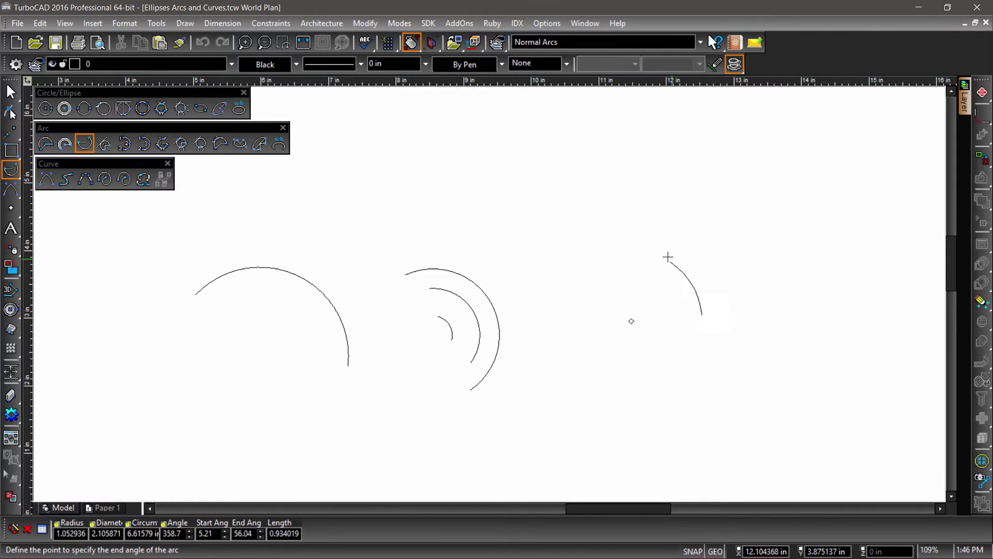
left_click(593, 242)
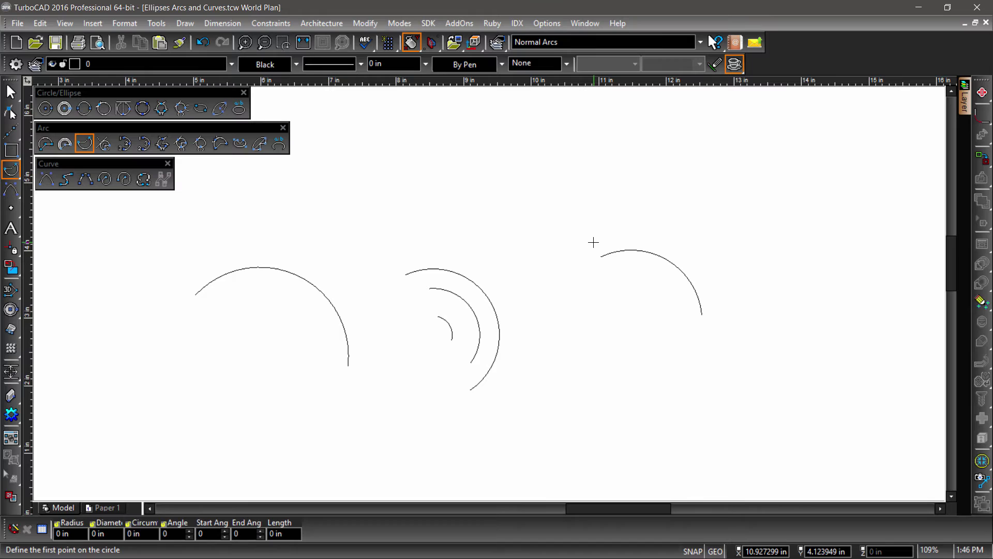
left_click(124, 143)
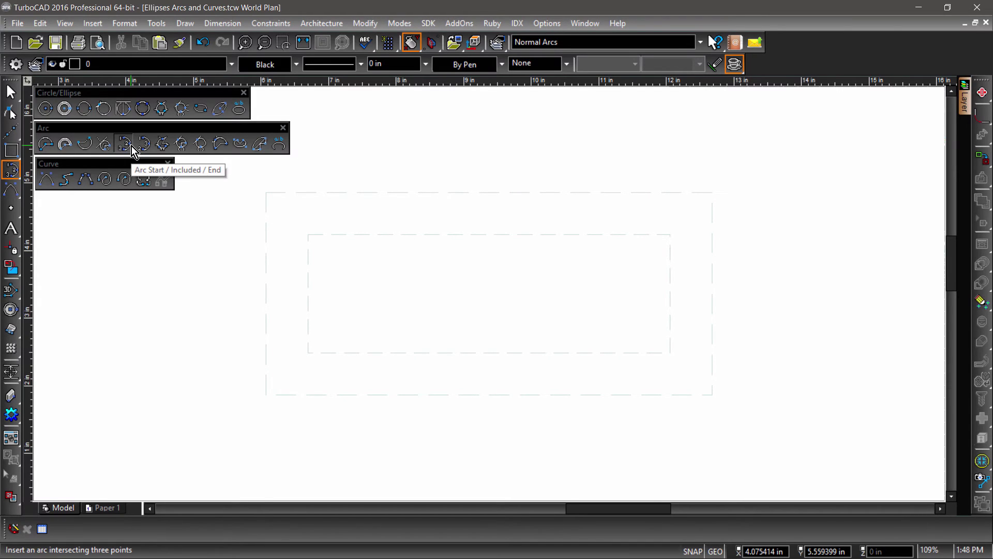
Arch an arc from the inner rectangle's top-left corner over a peak to its top-right corner.
left_click(131, 146)
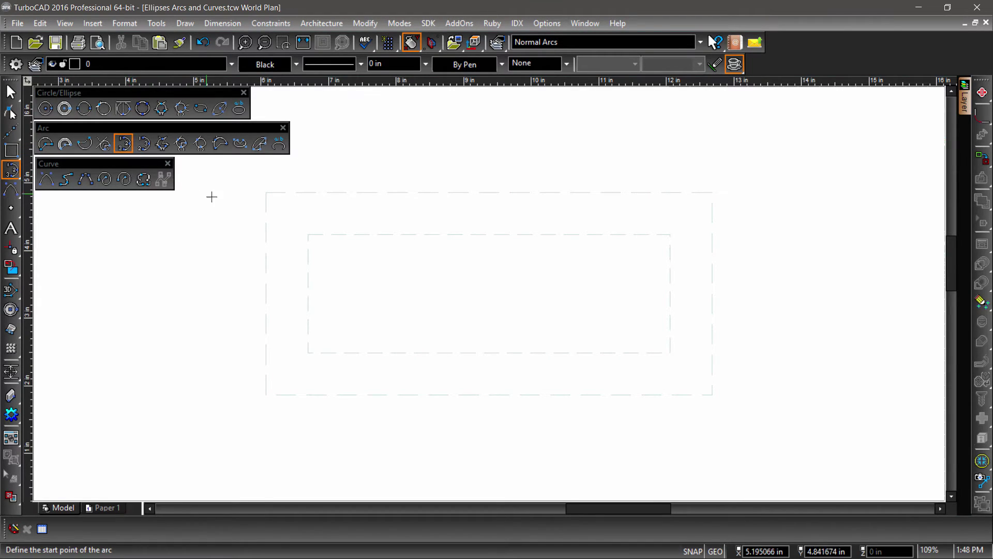
left_click(308, 235)
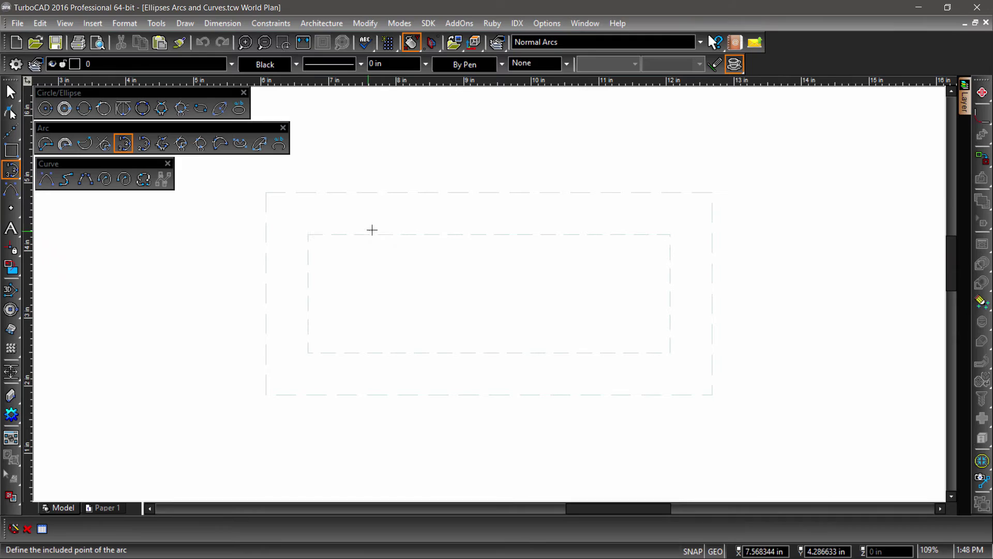
left_click(482, 197)
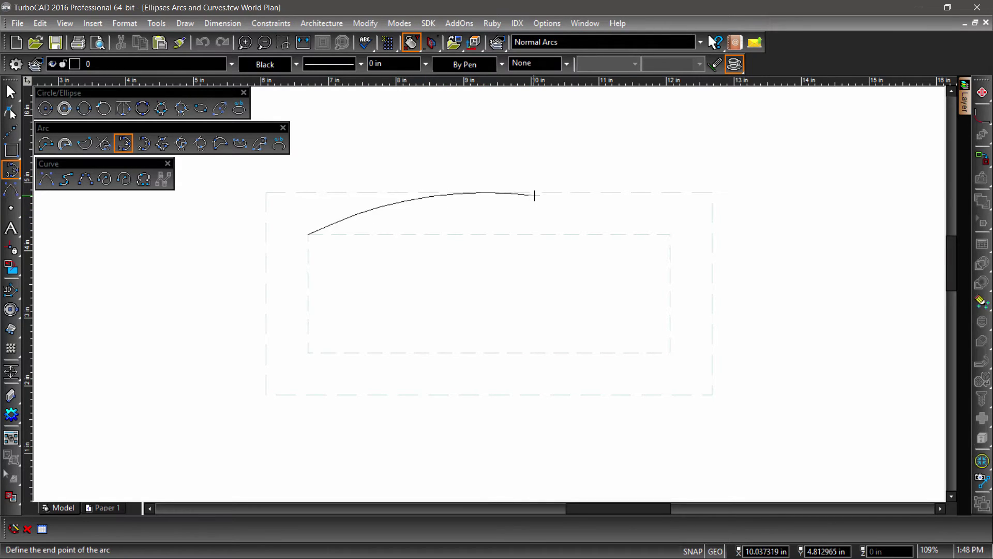
left_click(670, 233)
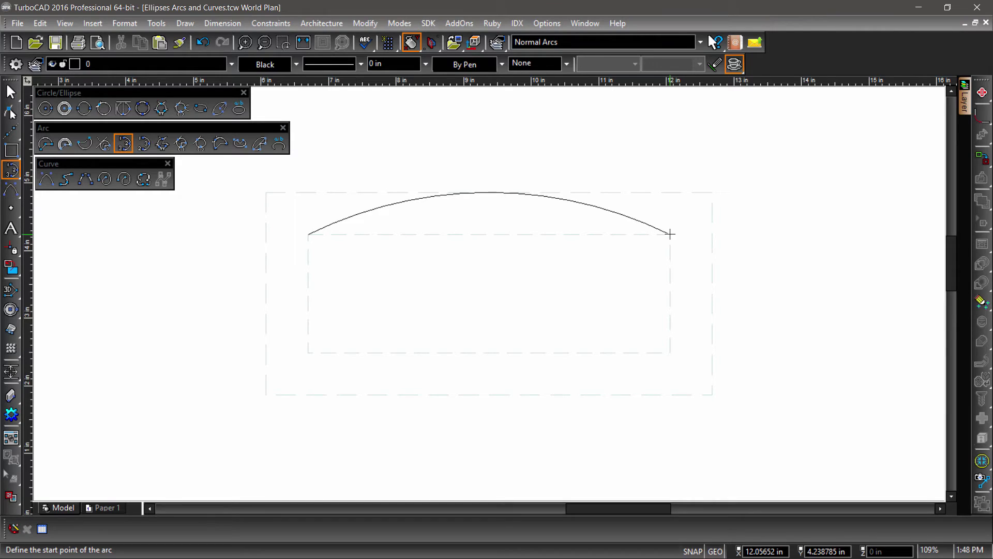
Draw an arc from the top-right corner bulging right down to the bottom-right corner.
left_click(143, 144)
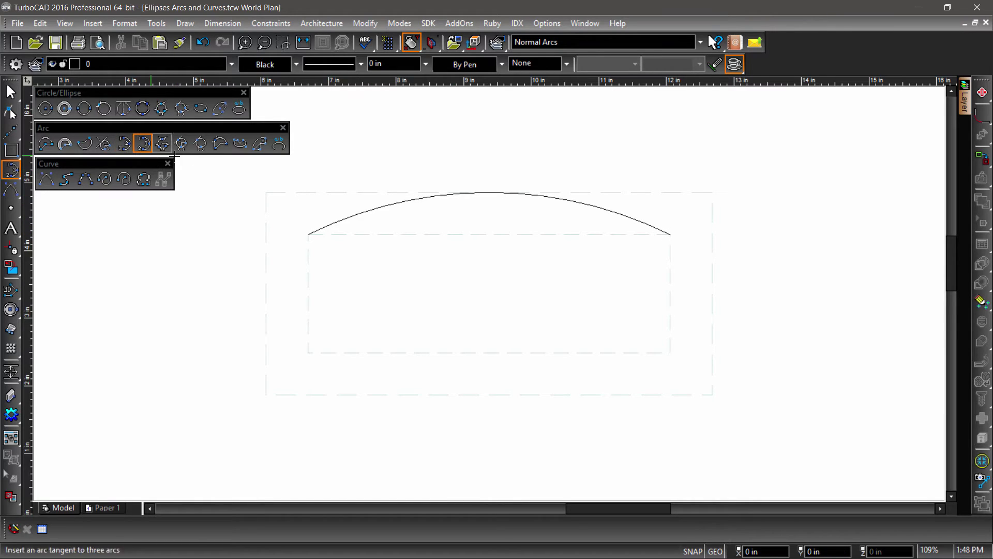
left_click(671, 233)
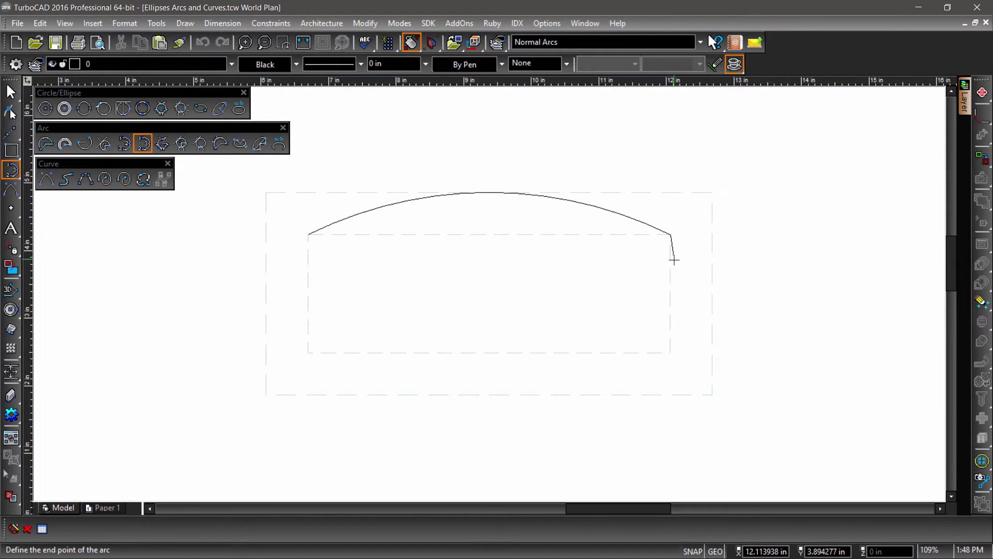
left_click(713, 293)
left_click(111, 145)
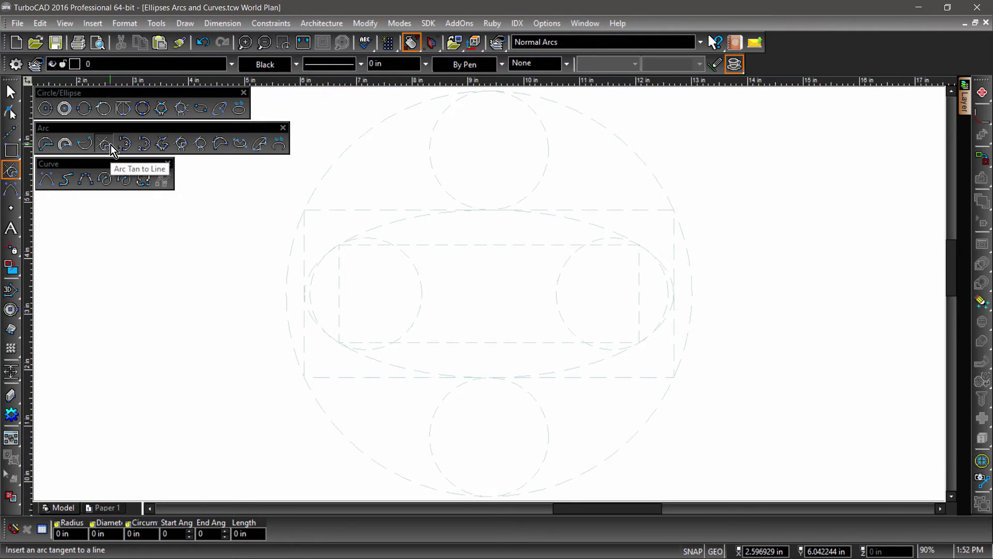
Draw an arc tangent to the dashed line, centred in the layout below the middle.
left_click(111, 145)
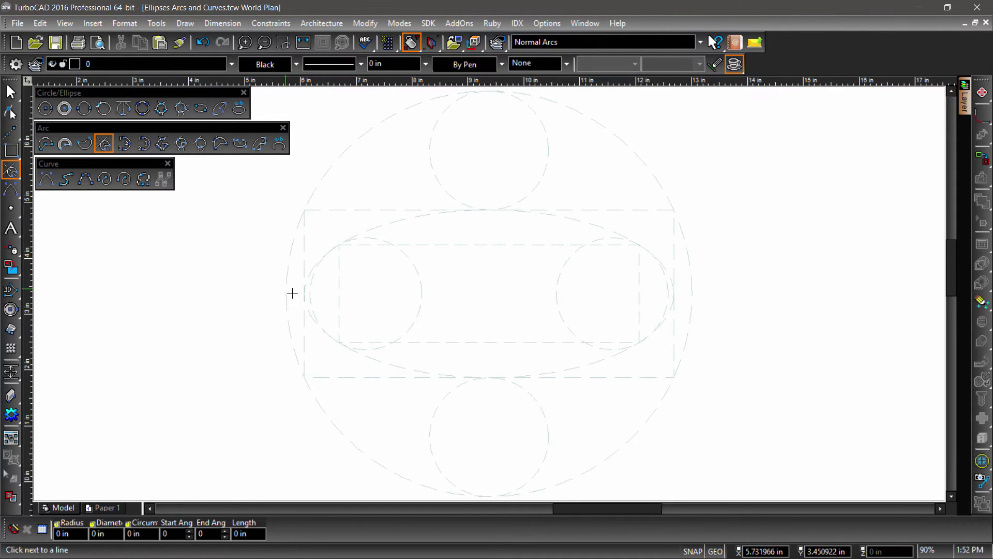
left_click(479, 343)
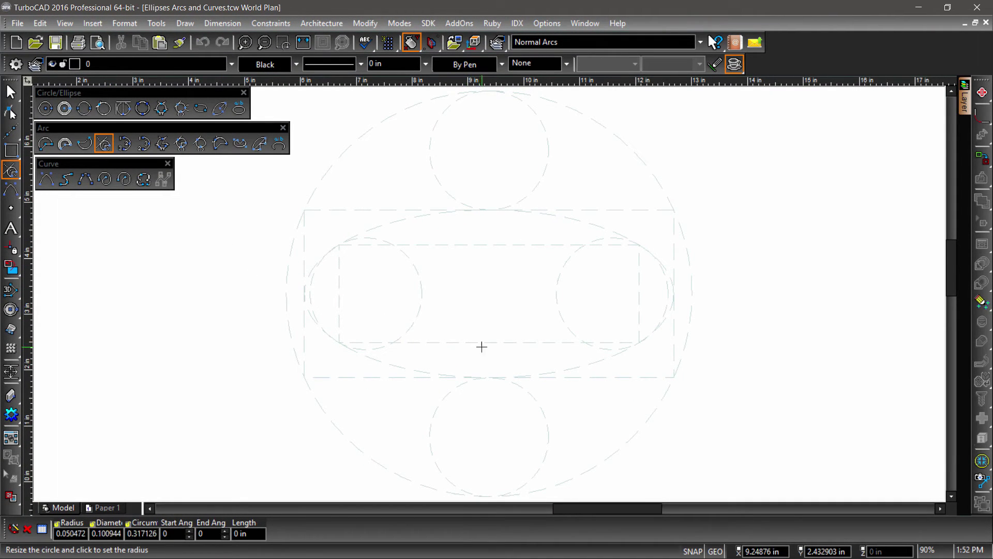
left_click(490, 401)
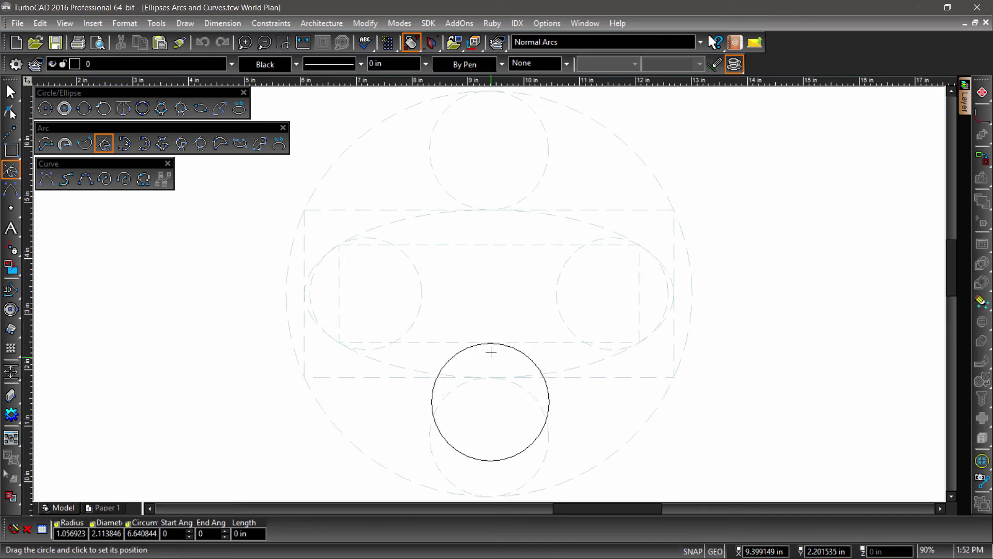
left_click(484, 308)
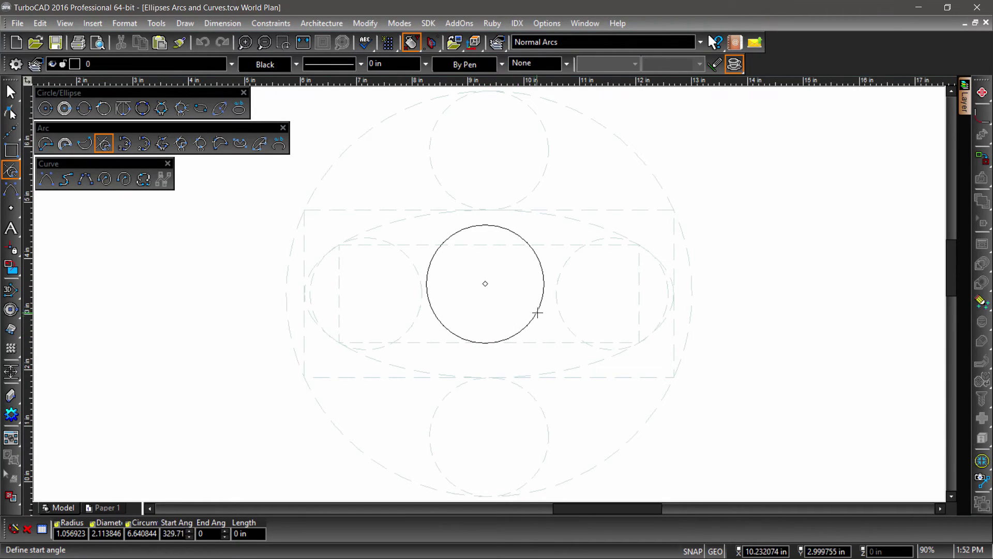
left_click(434, 310)
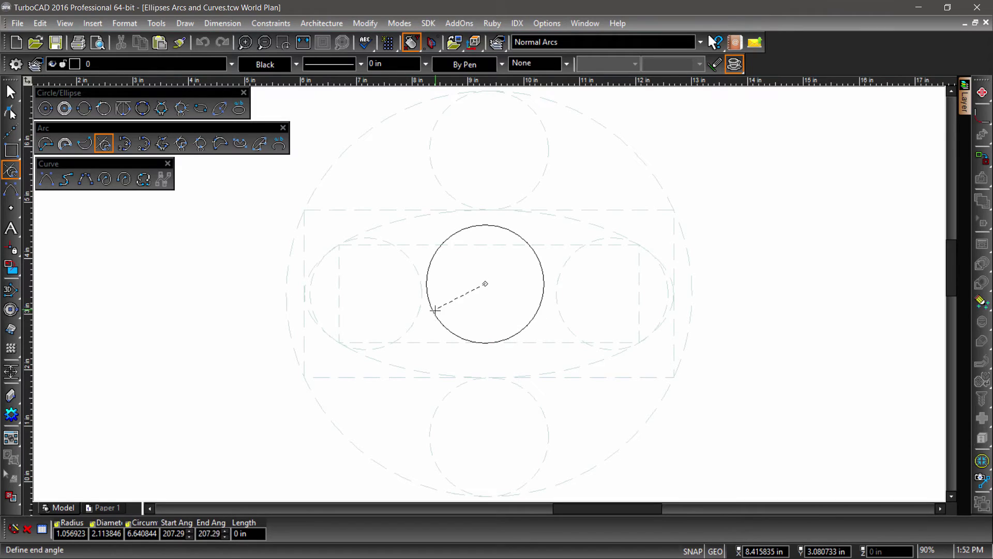
left_click(542, 308)
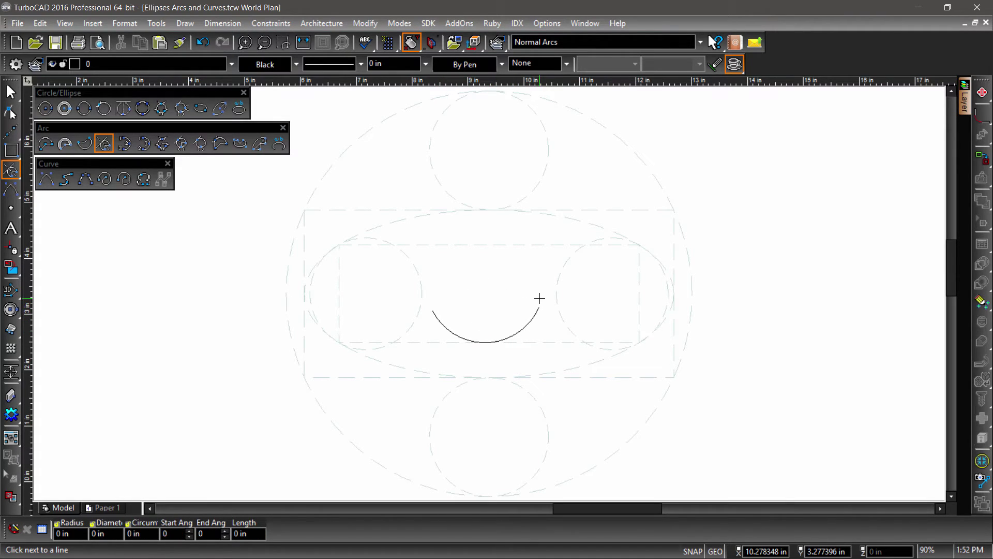
Add a short left-facing arc outside the large circle's right edge, reusing a circle's radius.
left_click(220, 143)
left_click(312, 193)
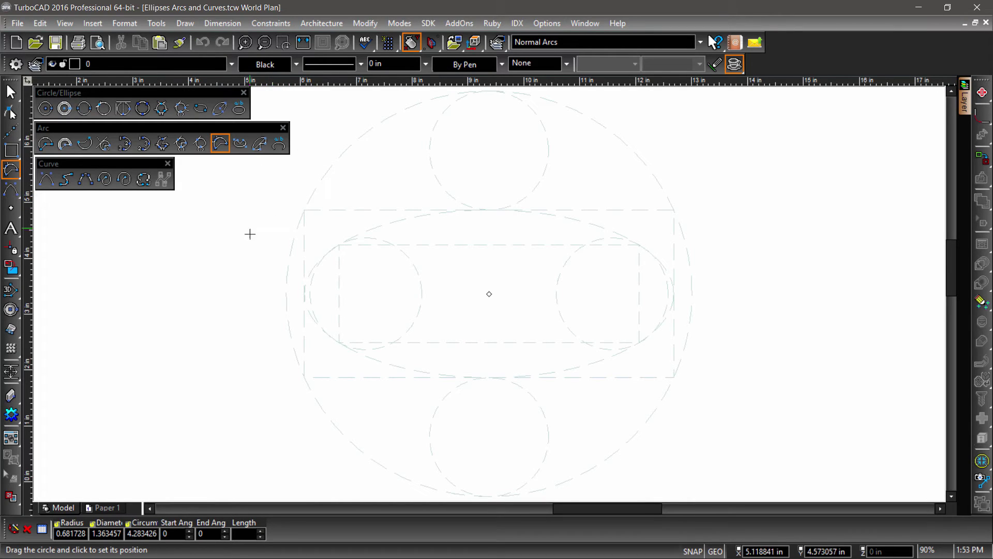
left_click(728, 263)
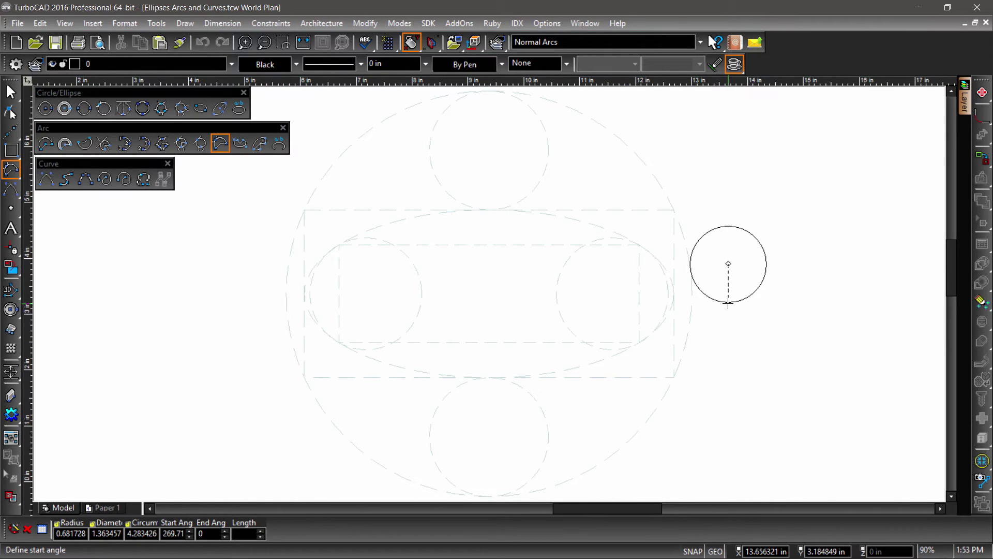
left_click(709, 231)
left_click(713, 337)
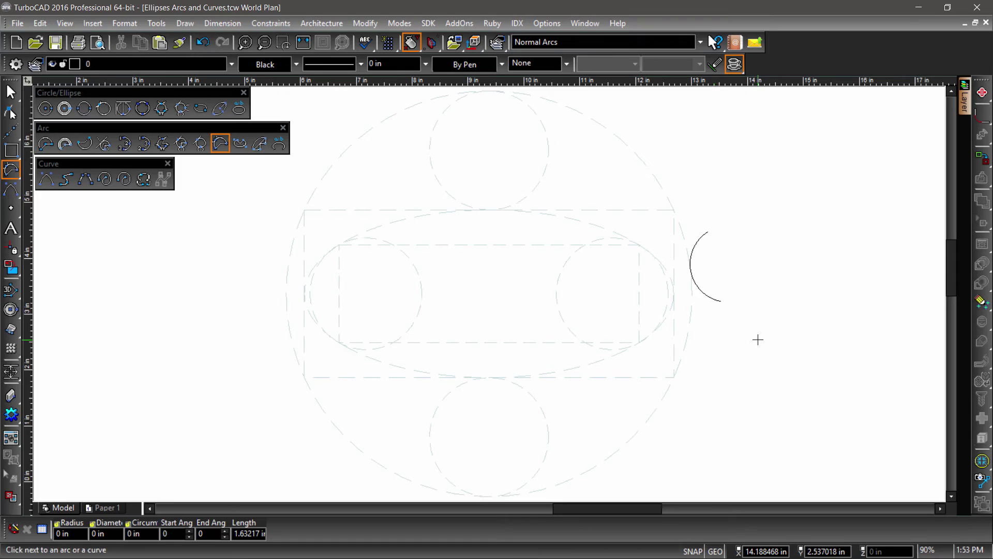
Draw an arc tangent to the outer, top and left circles.
left_click(162, 143)
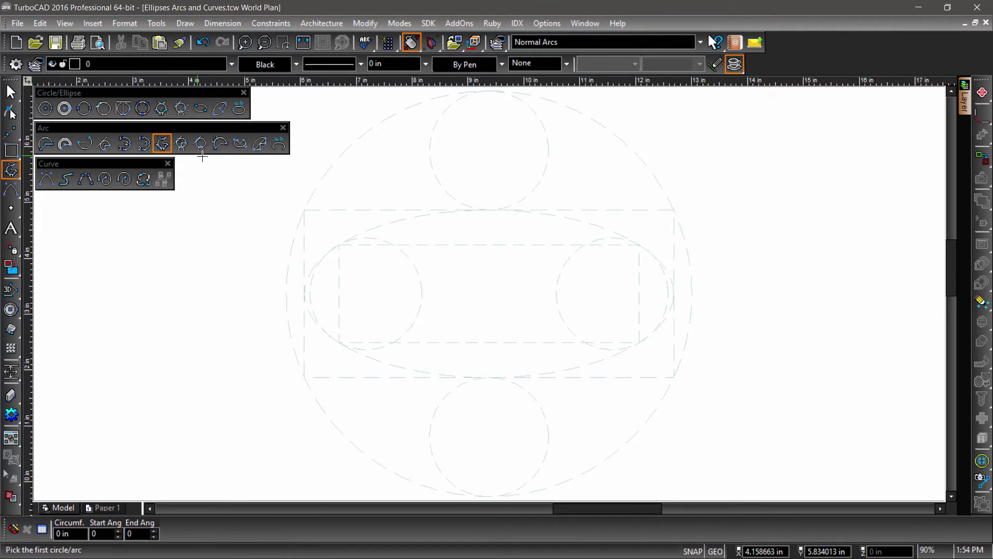
left_click(346, 153)
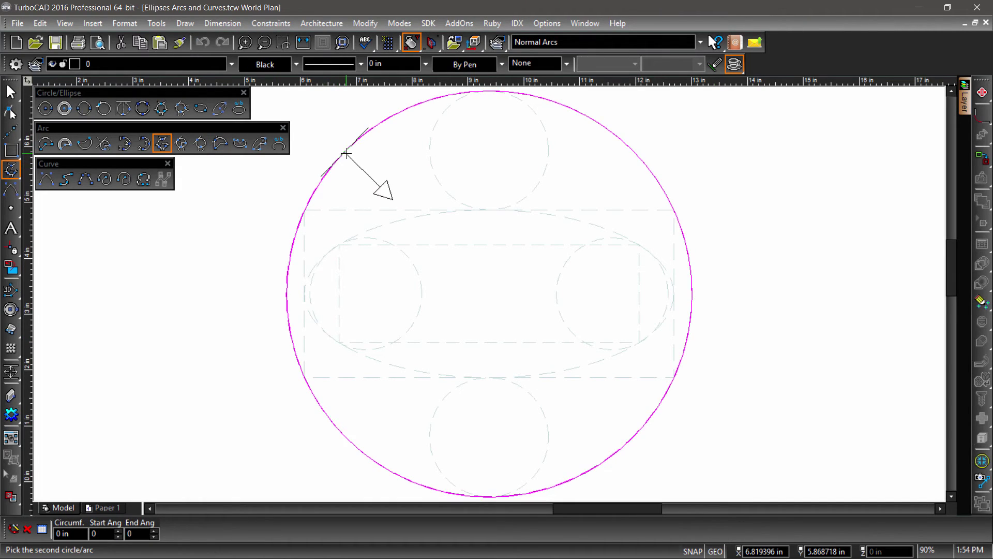
left_click(434, 180)
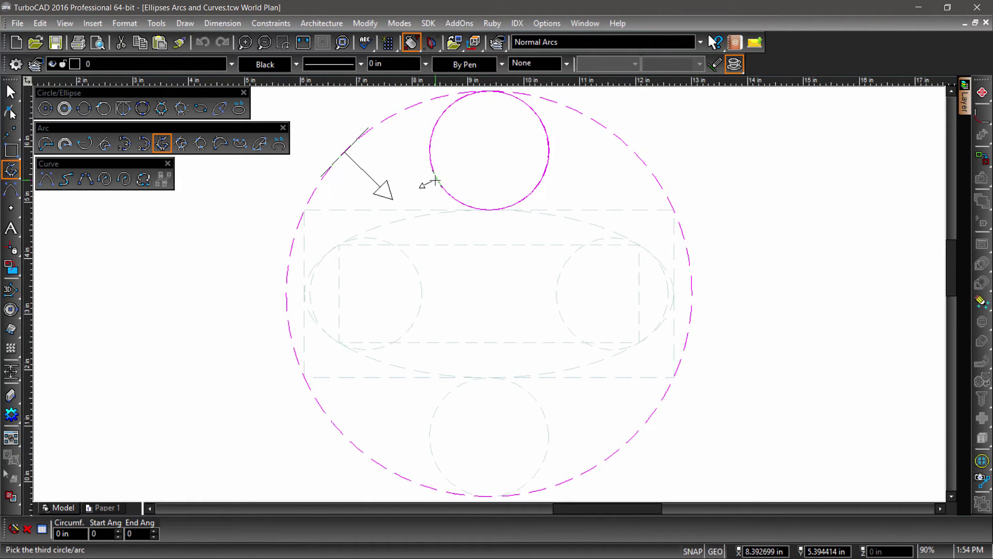
left_click(383, 241)
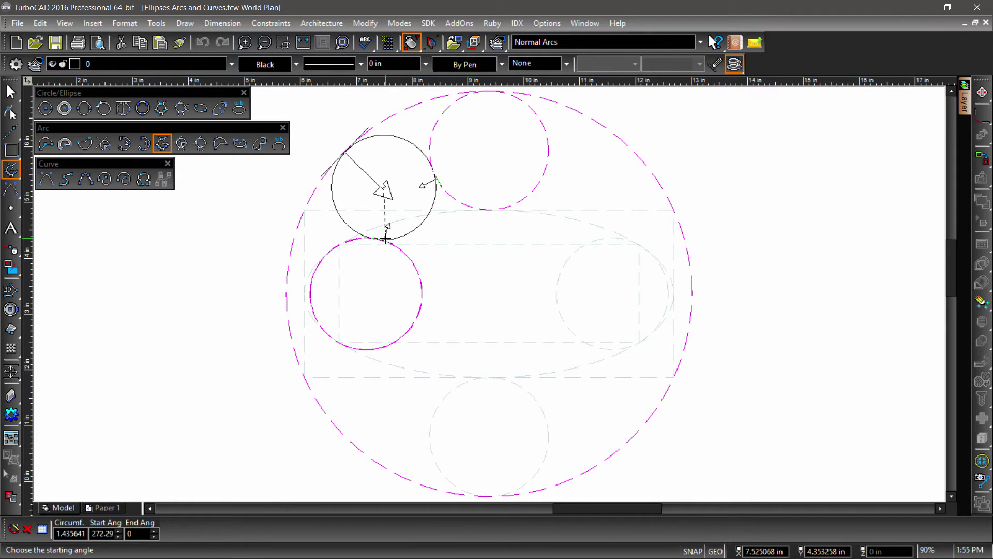
left_click(386, 239)
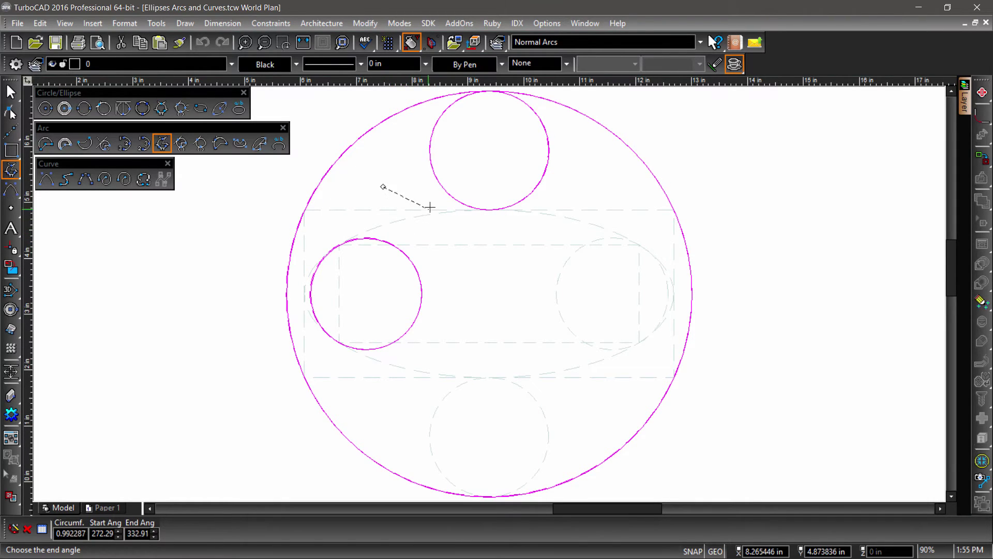
left_click(439, 190)
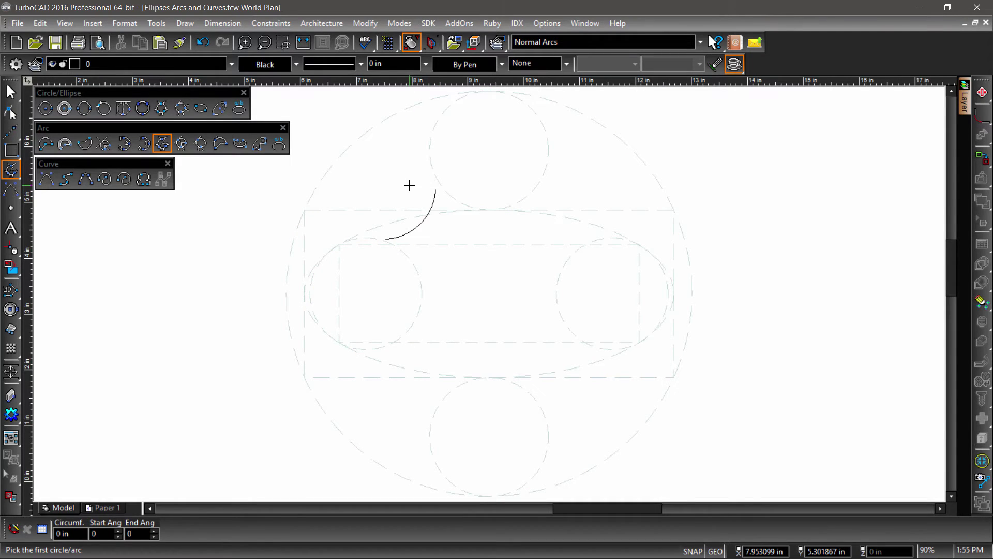
Draw an arc tangent to the rectangle's bottom edge, the bottom circle and a third entity.
left_click(181, 143)
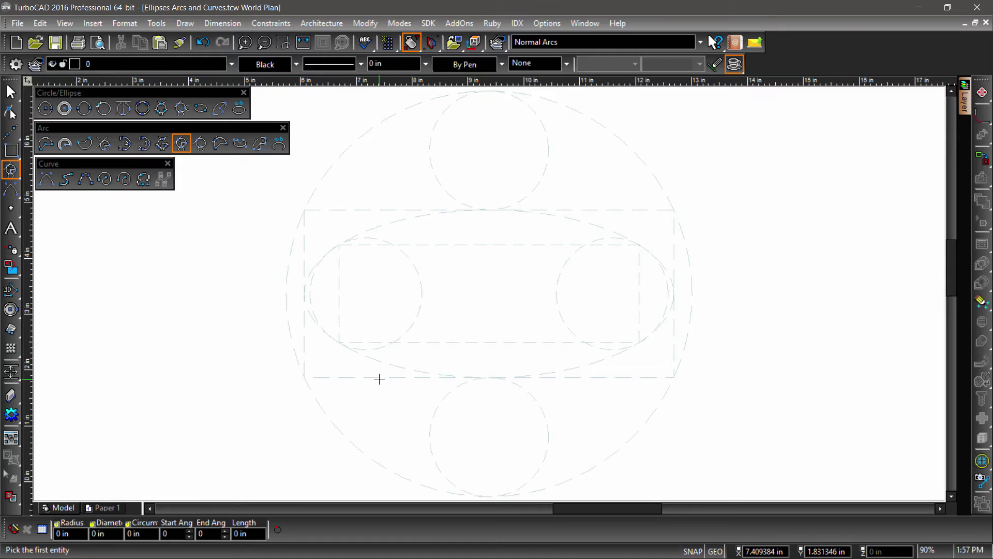
left_click(379, 378)
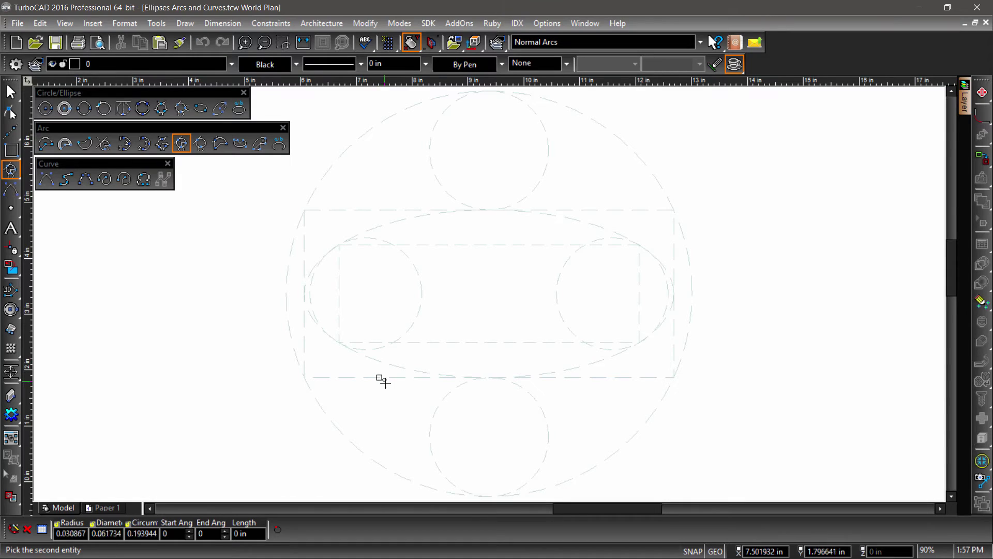
left_click(430, 425)
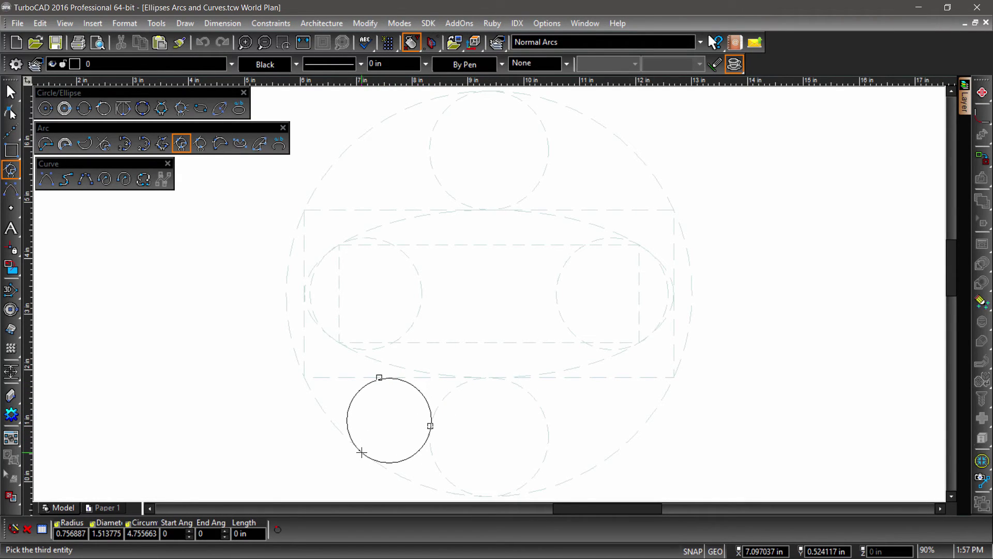
left_click(362, 451)
left_click(369, 387)
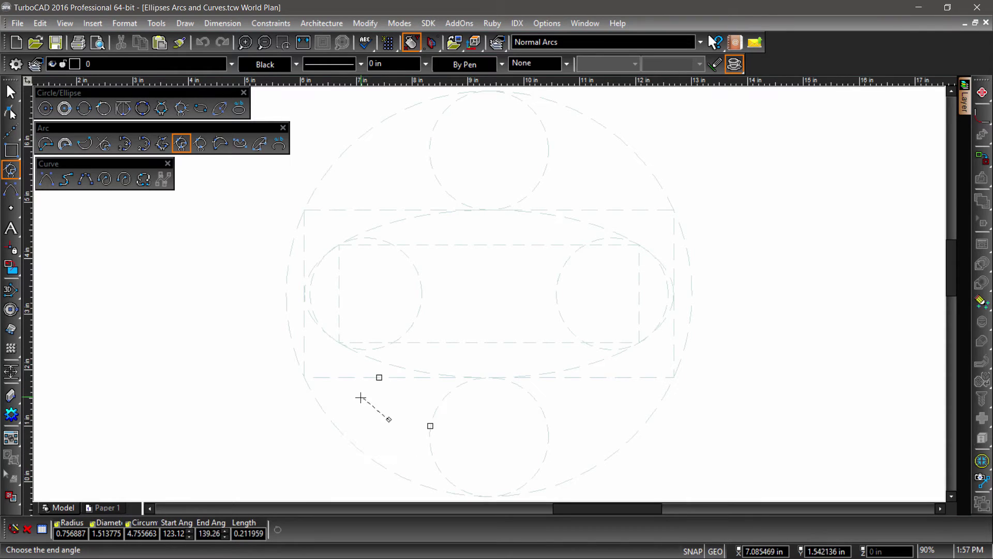
left_click(416, 413)
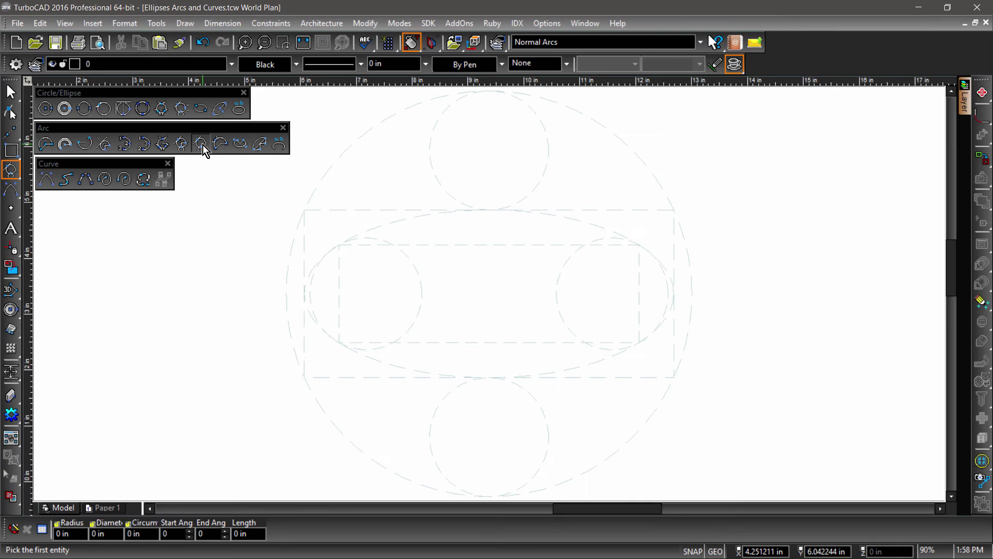
Draw an arc tangent to the rectangle's top edge and the outer circle, then end the command.
left_click(202, 144)
left_click(373, 210)
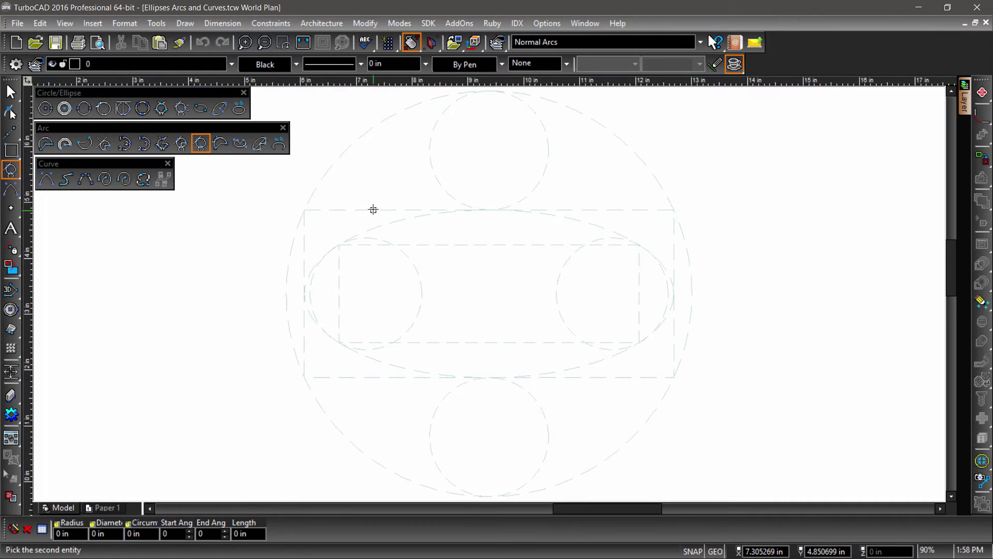
left_click(366, 132)
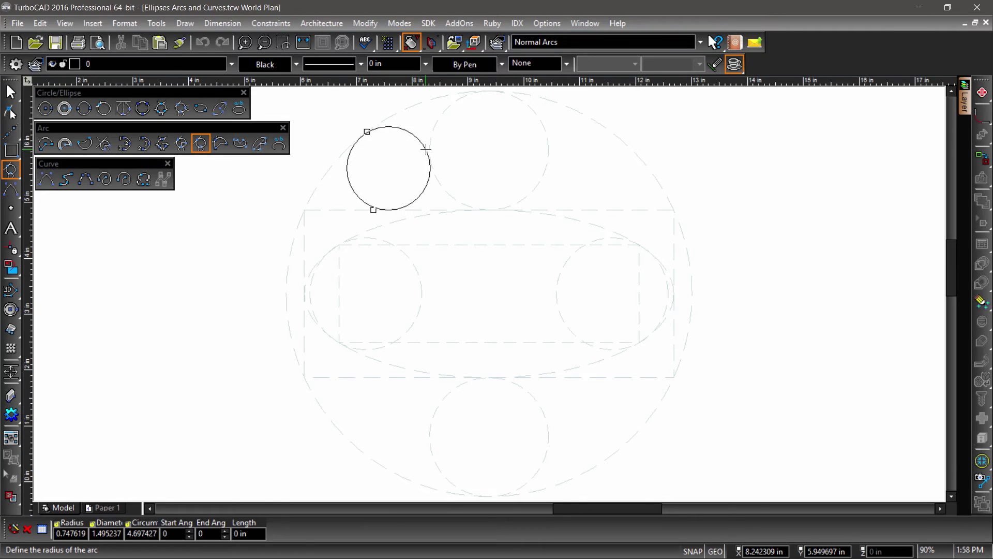
left_click(426, 148)
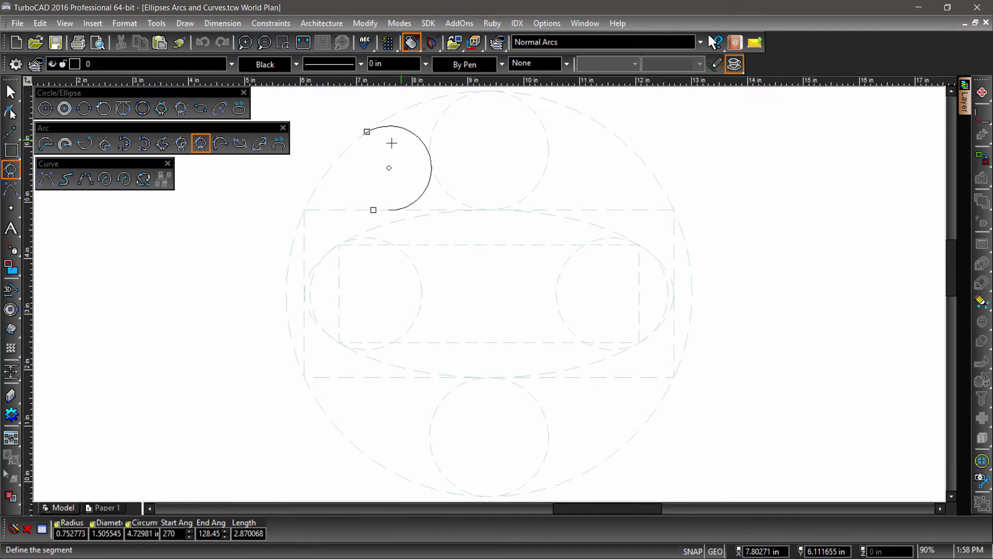
left_click(355, 147)
key("Escape")
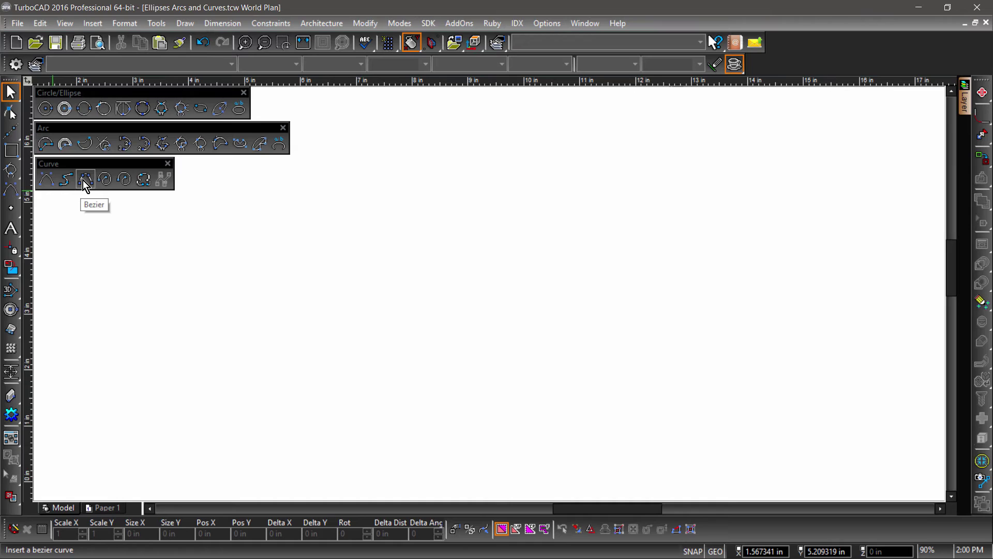
Choose Spline by Control Points and turn on Show Frame in its curve properties.
left_click(47, 179)
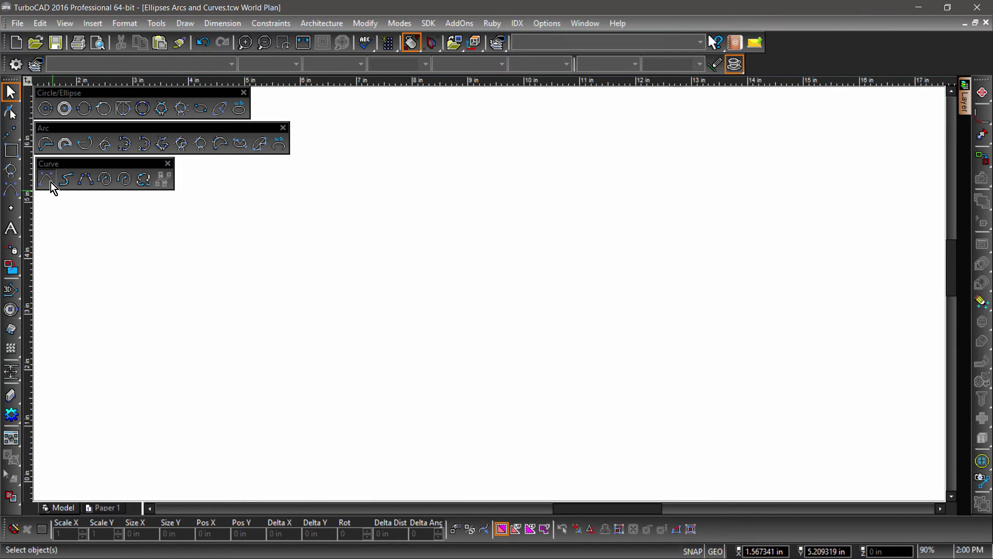
right_click(197, 250)
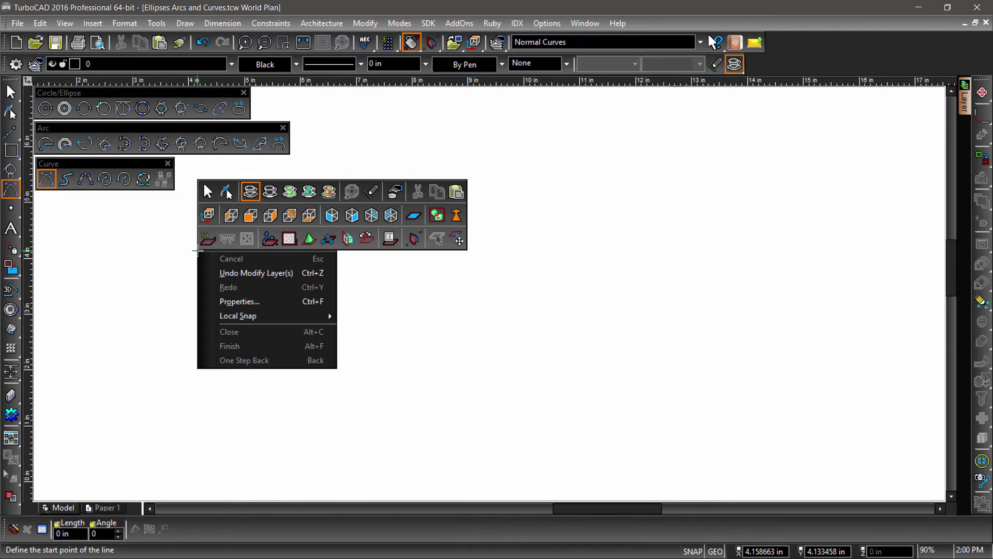
left_click(233, 301)
left_click(447, 292)
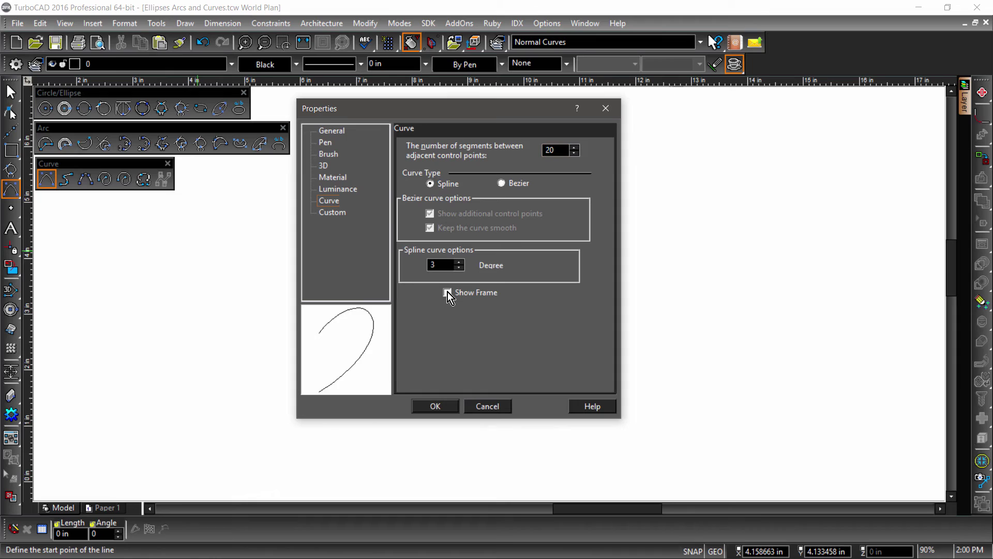
left_click(435, 406)
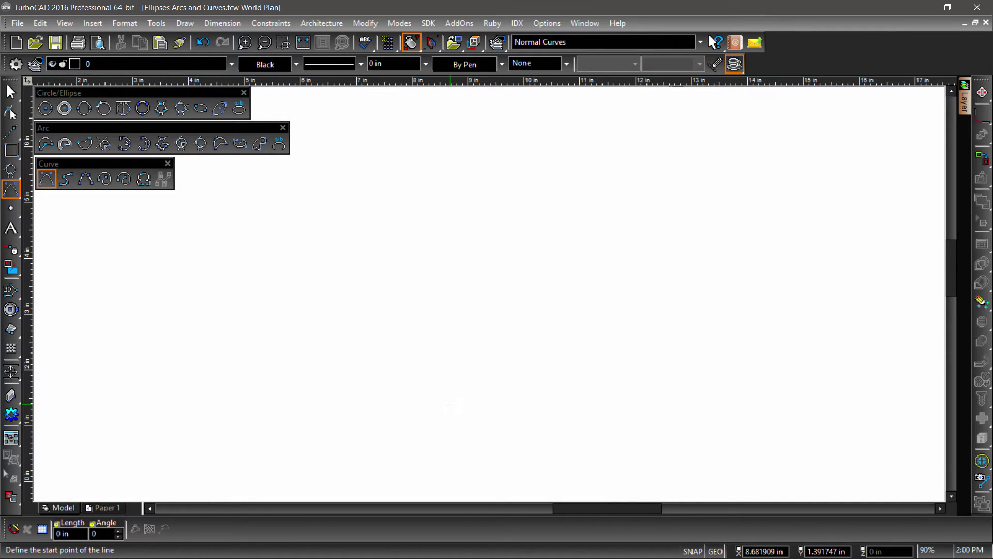
Place alternating high and low control points left to right across the page, then finish the spline.
left_click(279, 290)
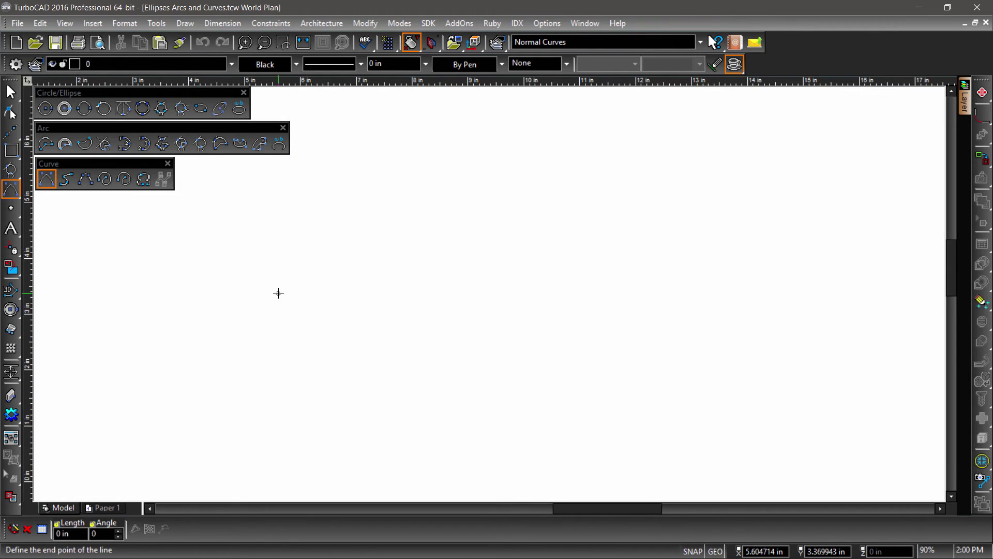
left_click(367, 178)
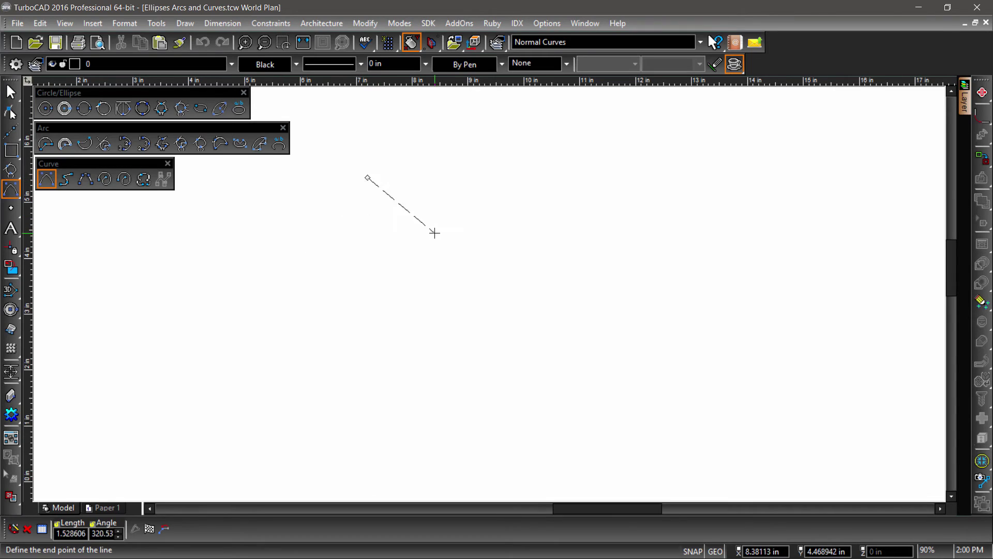
left_click(438, 250)
left_click(538, 174)
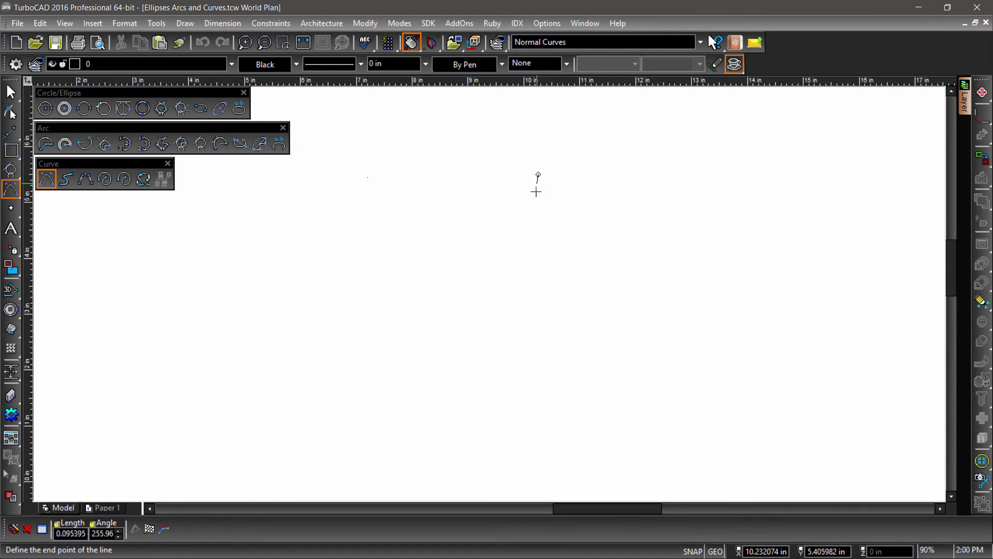
left_click(544, 388)
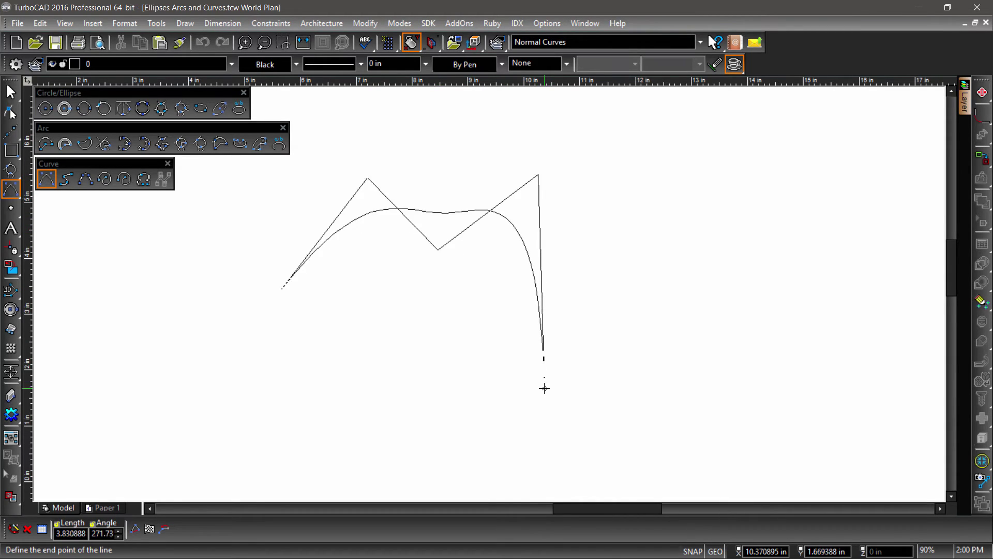
left_click(673, 190)
left_click(704, 416)
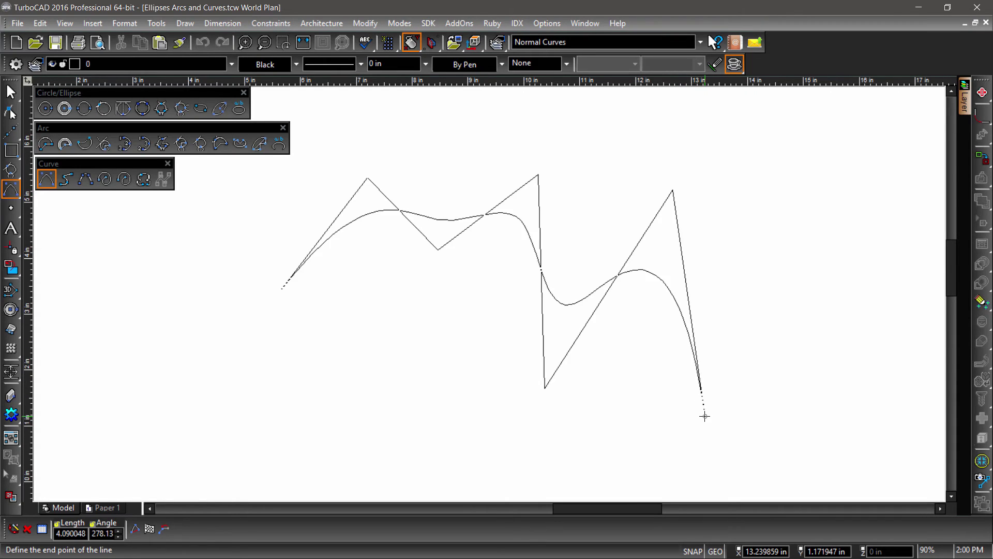
left_click(792, 179)
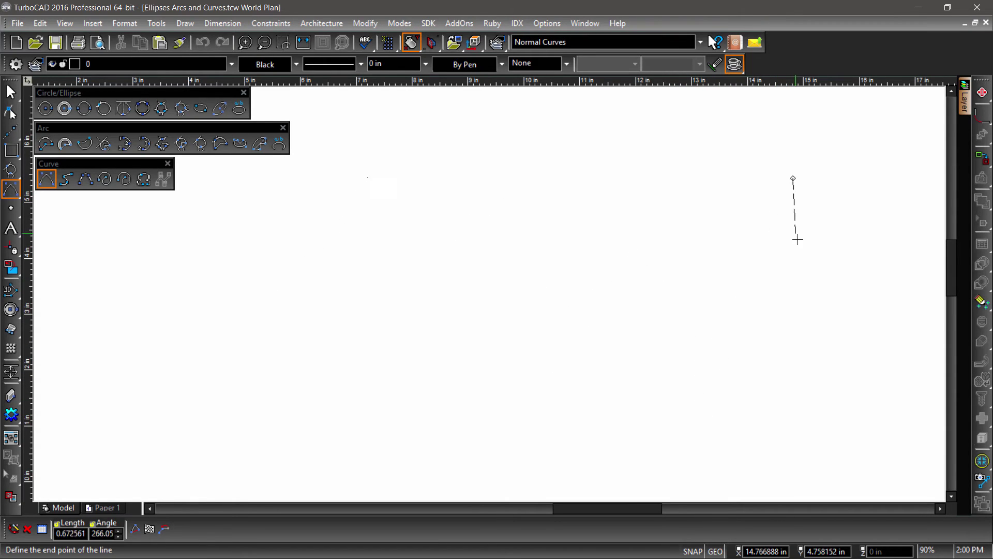
left_click(831, 393)
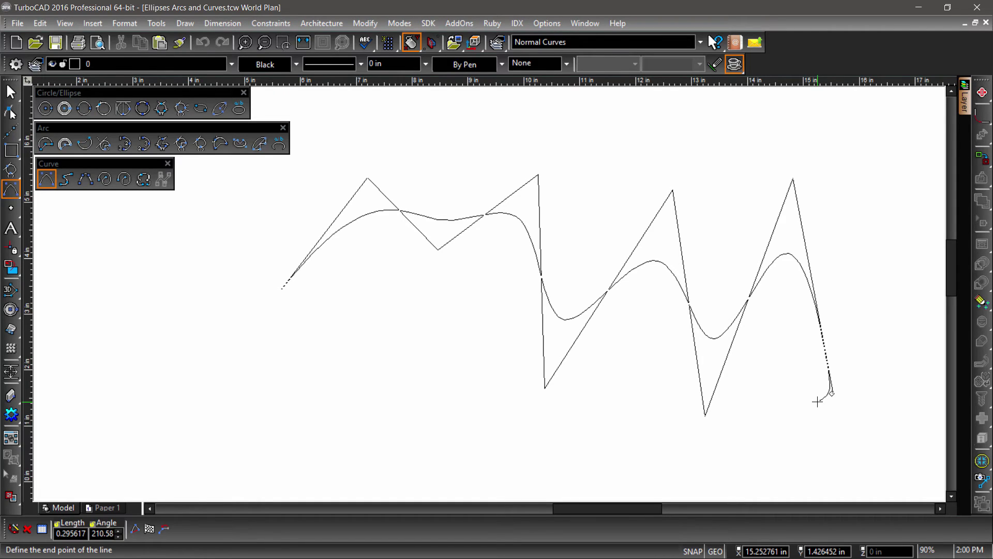
right_click(818, 403)
left_click(841, 493)
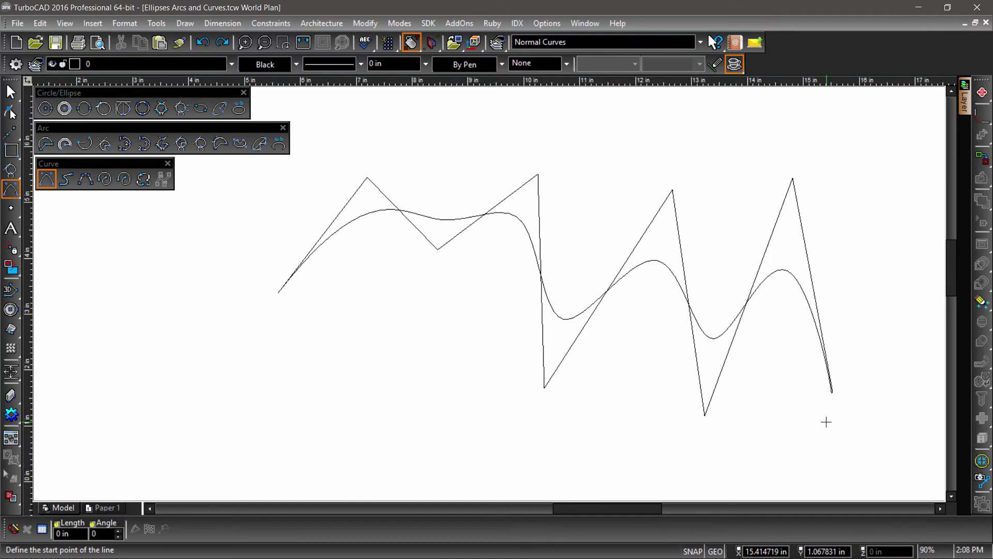
With the Edit Tool, drop the first dip lower-left and raise the low centre point.
right_click(348, 218)
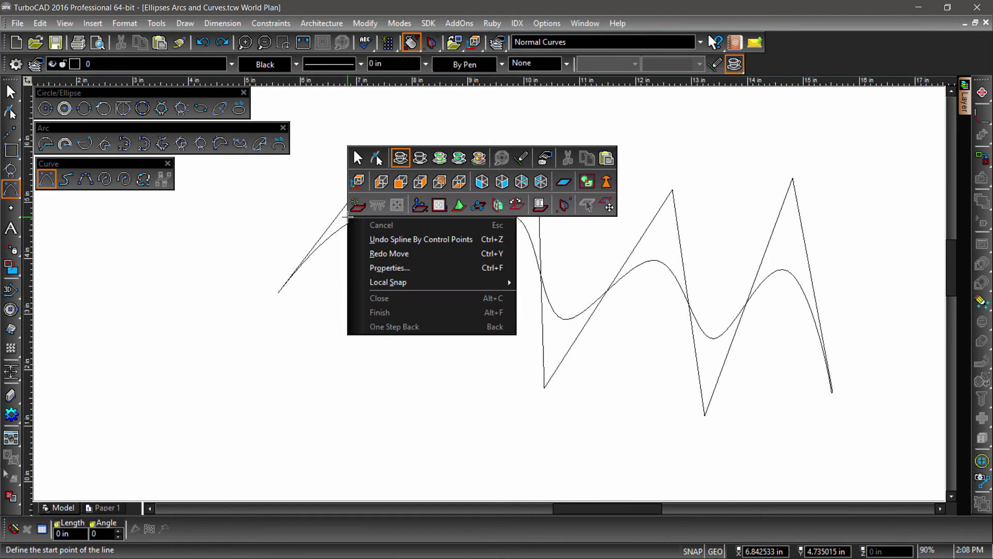
left_click(376, 158)
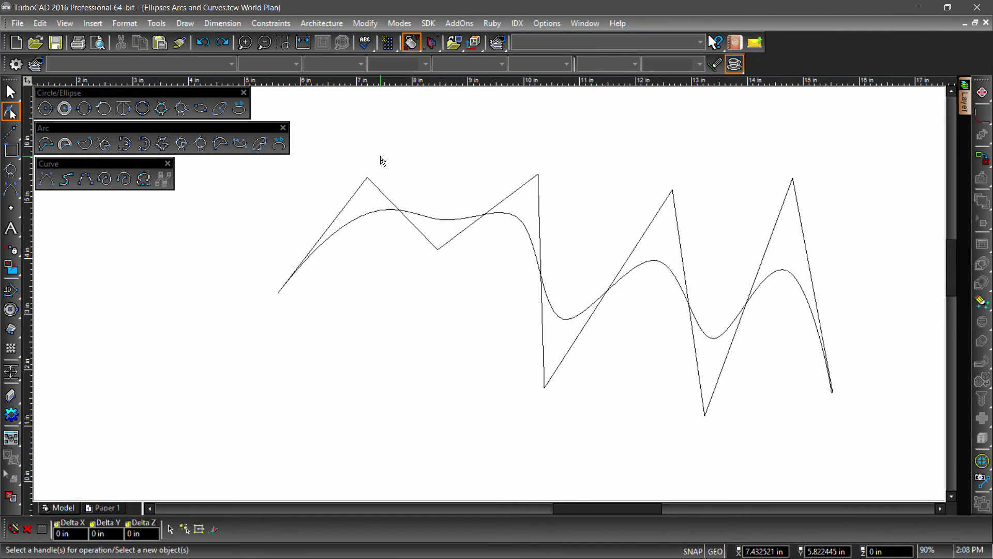
left_click(376, 213)
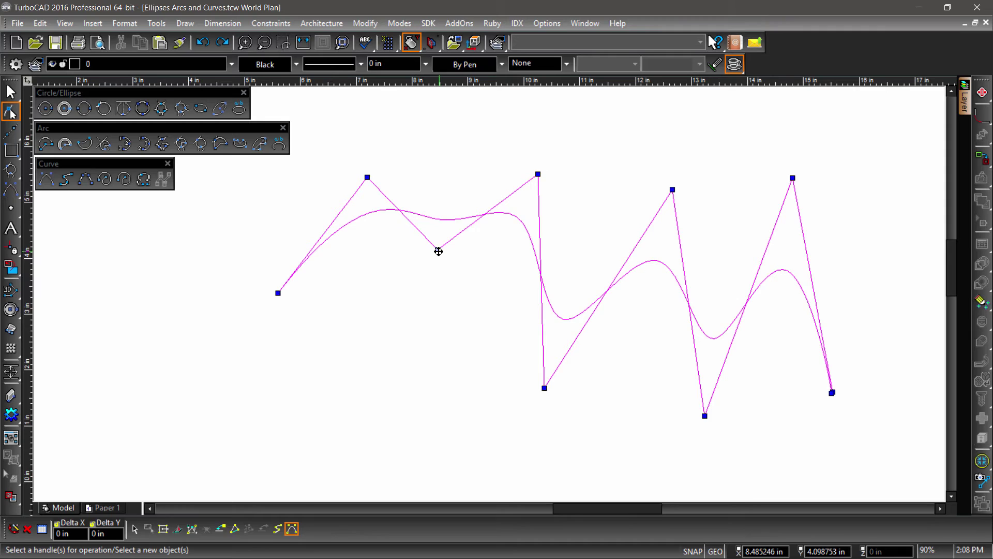
left_click(438, 250)
left_click(416, 401)
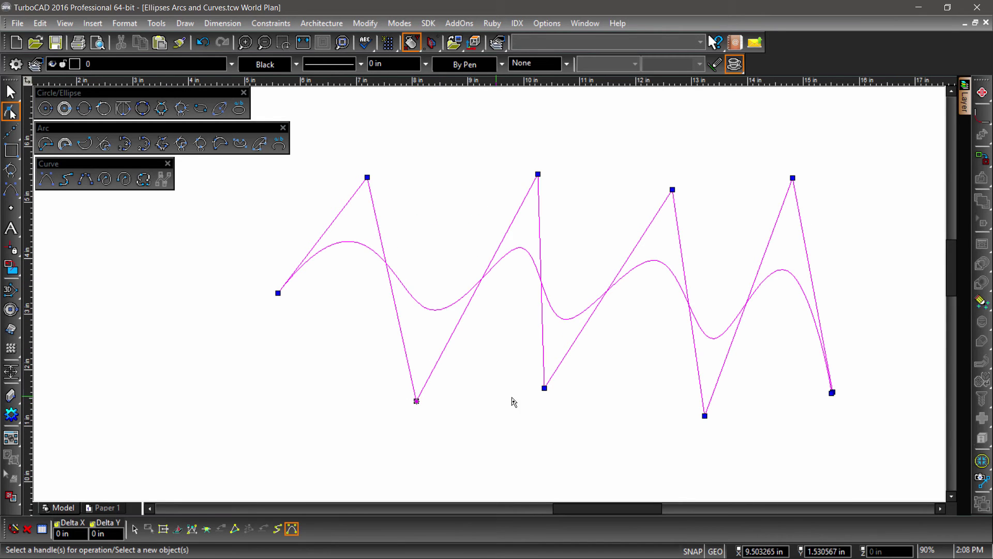
left_click(545, 387)
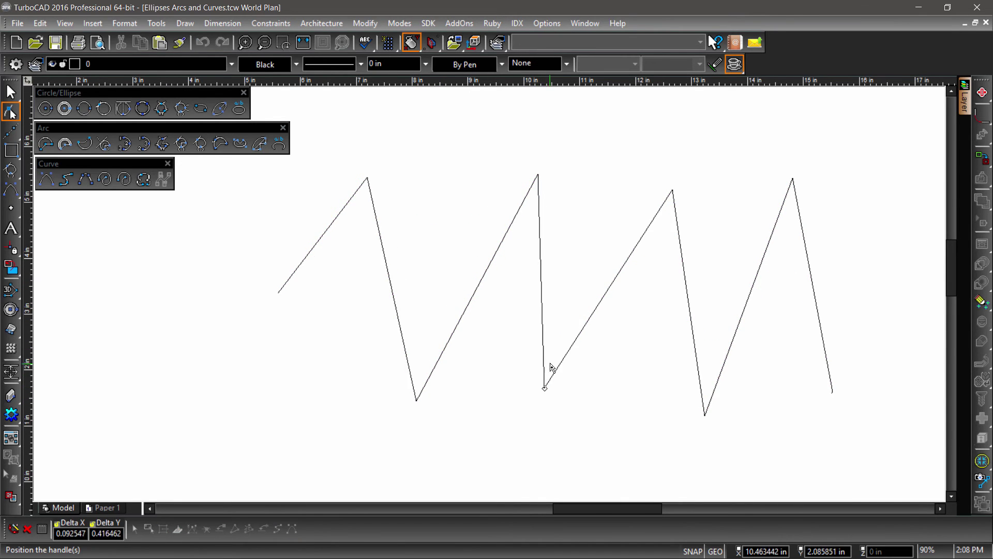
left_click(561, 322)
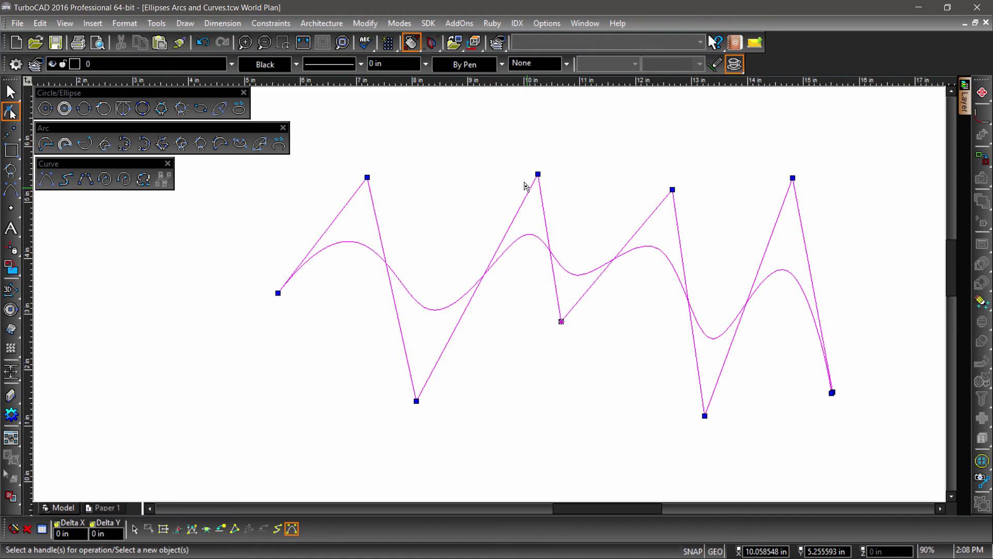
Window-select the three middle control points and move them together higher up.
left_click_drag(515, 151, 701, 348)
left_click(560, 320)
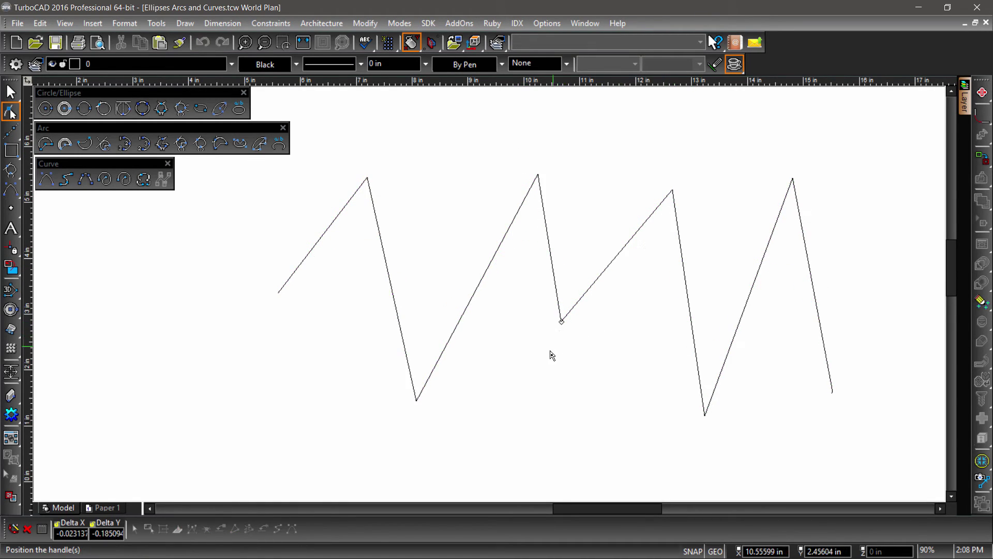
left_click(522, 428)
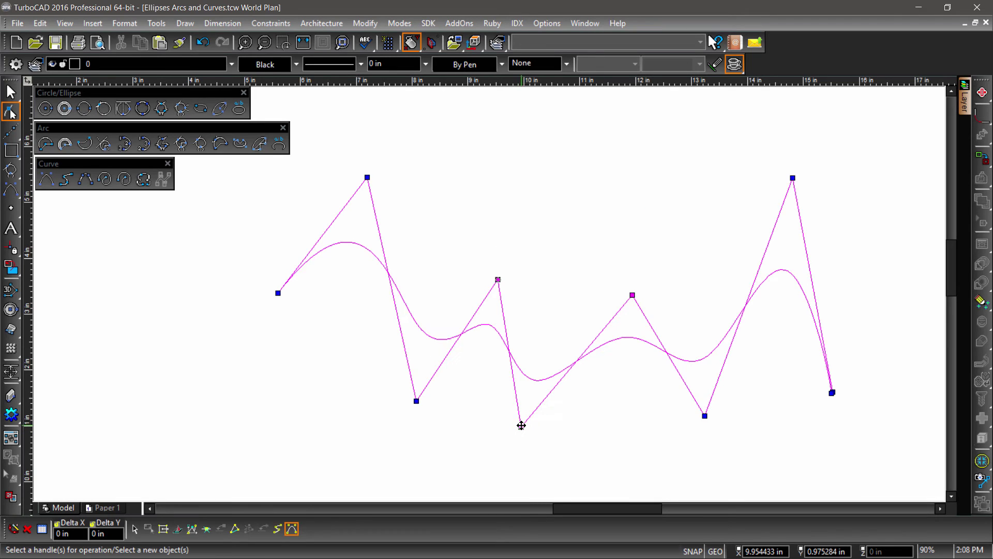
left_click(521, 424)
left_click(547, 280)
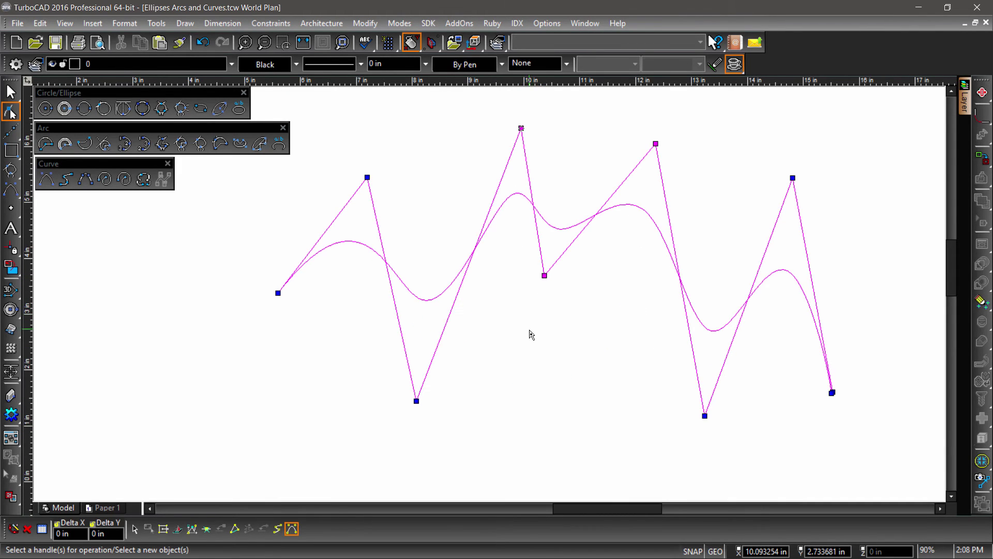
Switch the spline to Edit Fit Points and uncheck Show Frame on its Curve properties page.
right_click(521, 261)
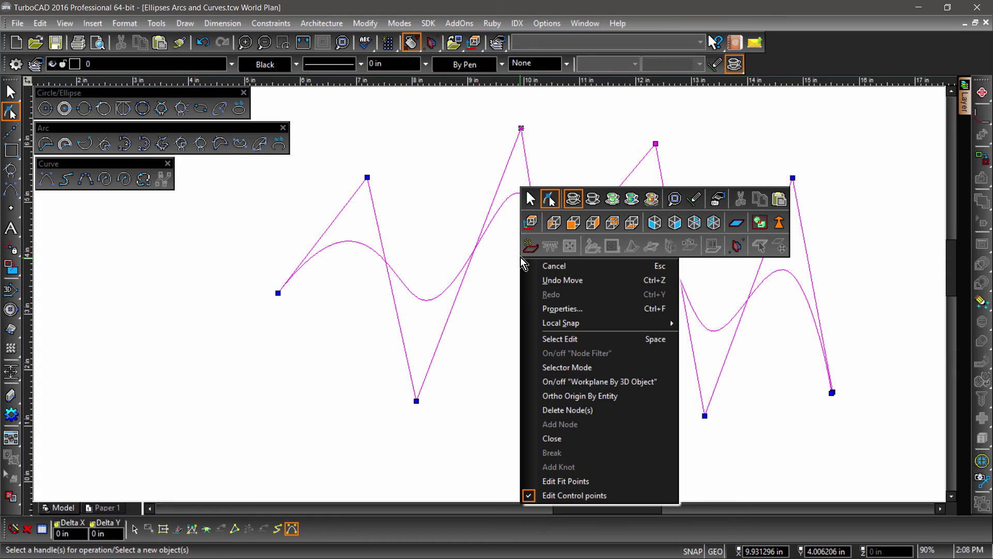
left_click(556, 478)
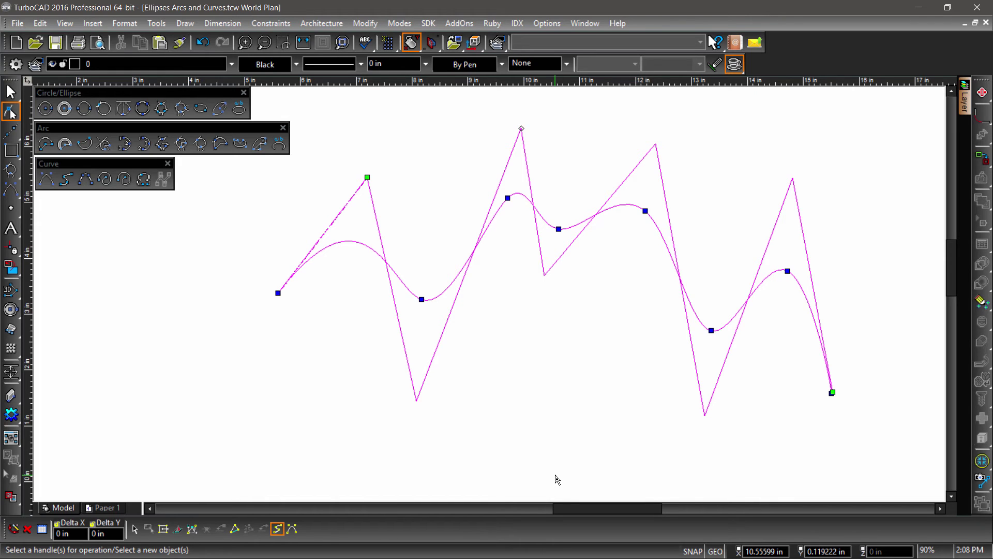
right_click(504, 302)
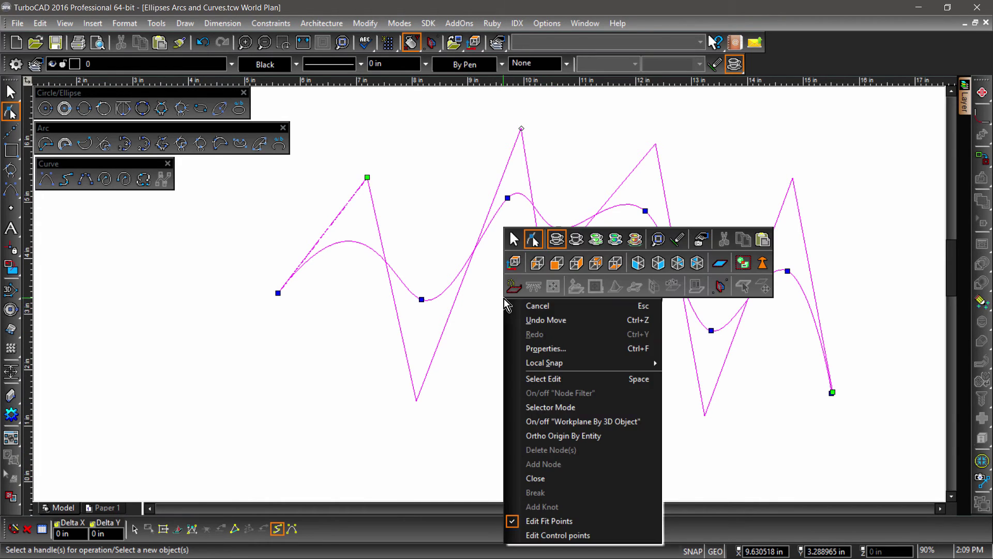
left_click(528, 350)
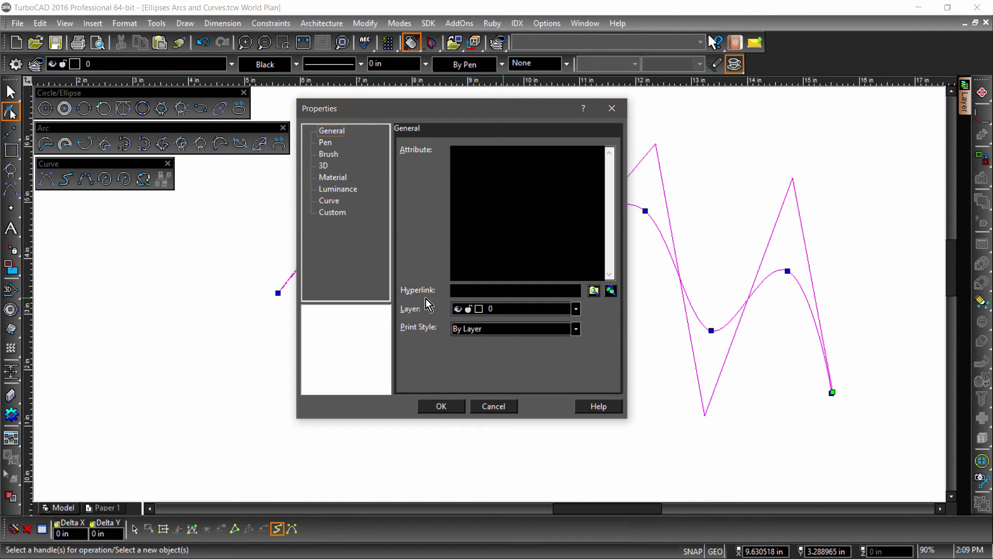
left_click(341, 206)
left_click(448, 292)
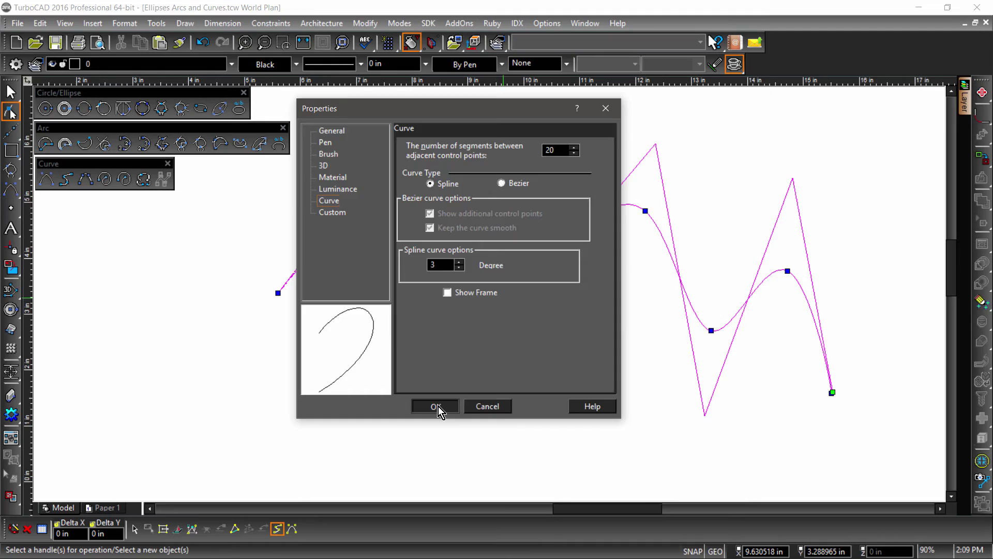
left_click(436, 406)
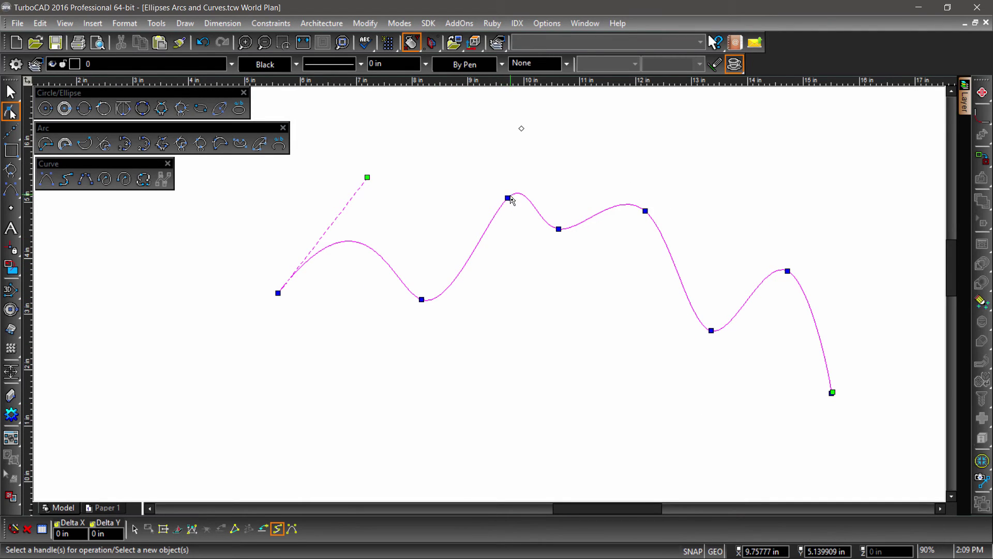
Adjust the start and end tangents, then add a knot to the spline and raise it.
mouse_move(368, 177)
left_mouse_down()
mouse_move(321, 170)
mouse_move(352, 178)
left_mouse_up()
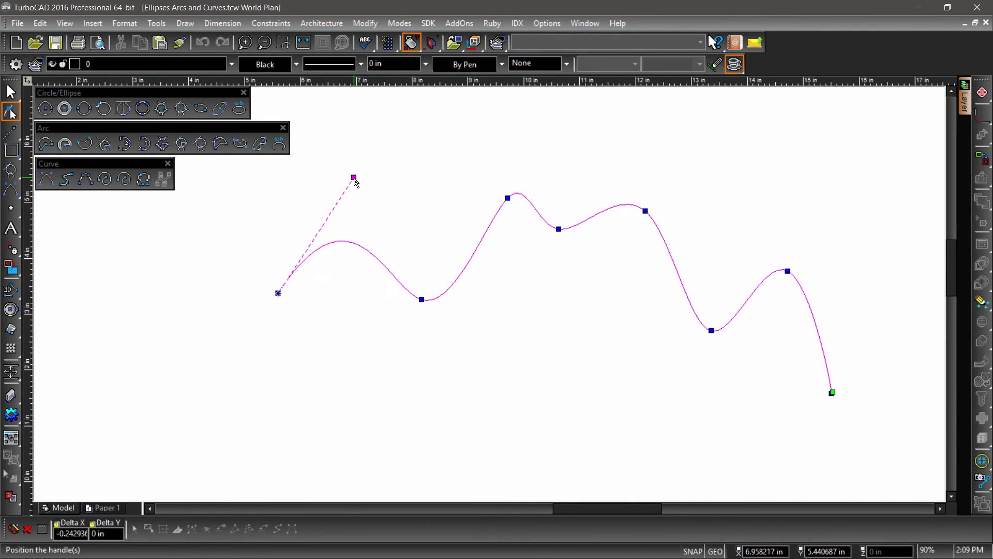
left_click_drag(833, 392, 828, 336)
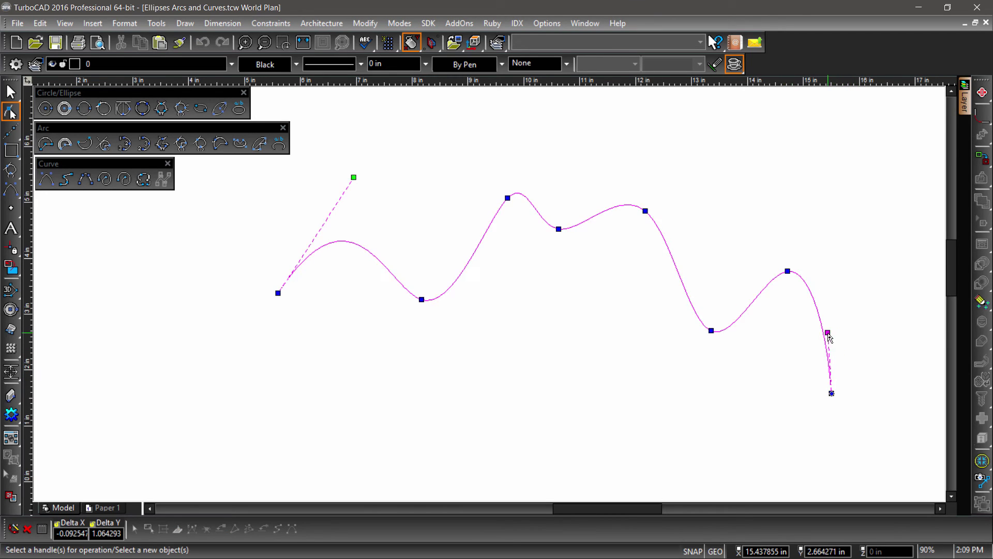
right_click(472, 259)
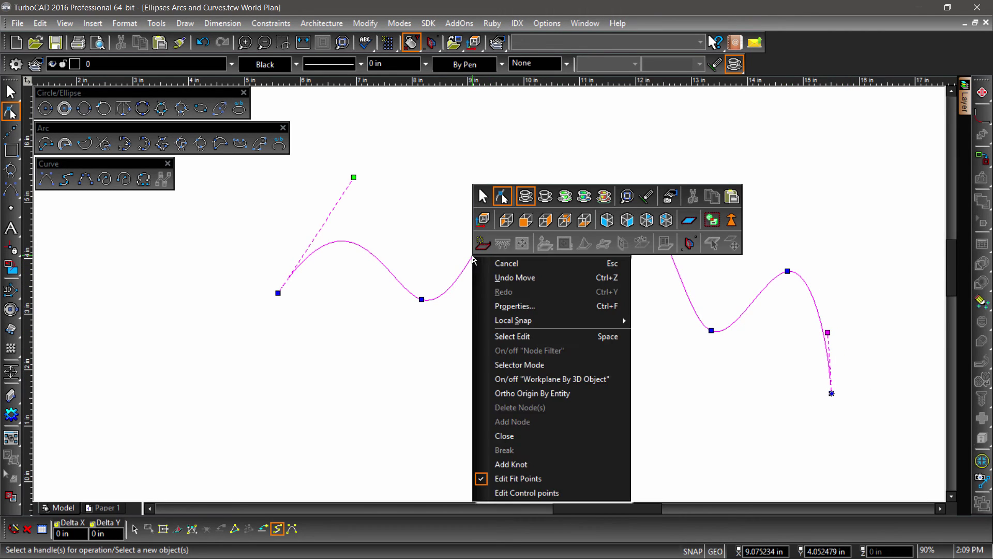
left_click(510, 464)
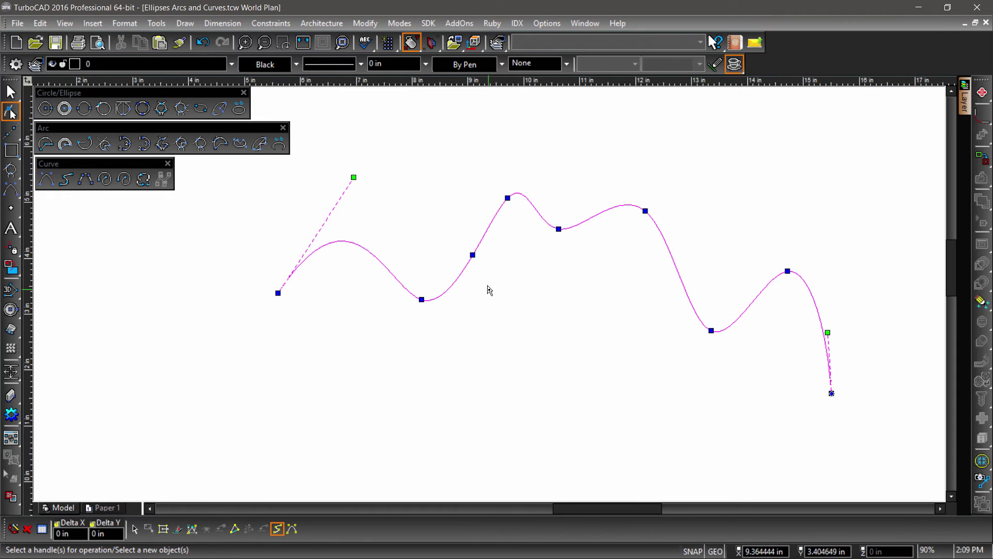
left_click_drag(472, 254, 463, 233)
Select the added knot and delete it from the spline.
left_click_drag(444, 182, 522, 270)
right_click(496, 250)
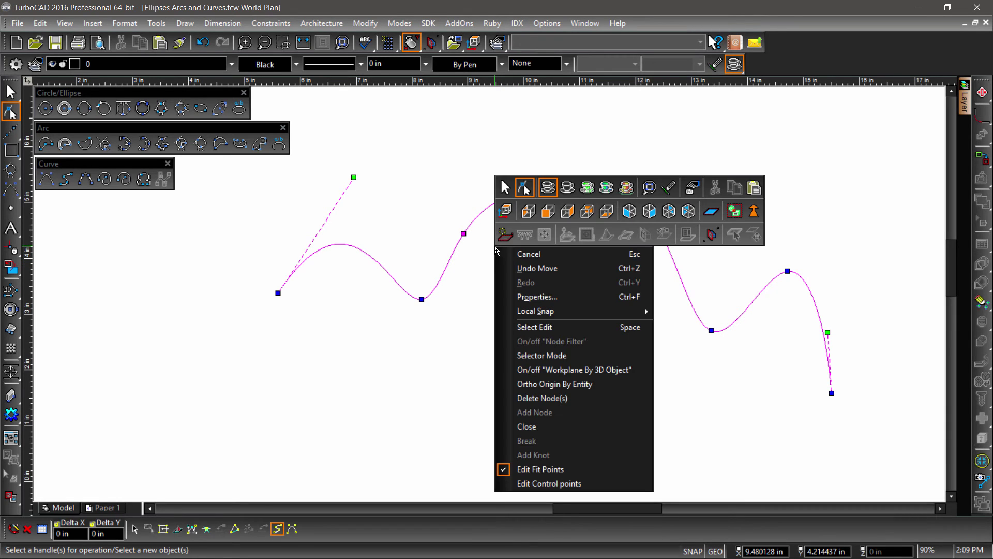
left_click(520, 398)
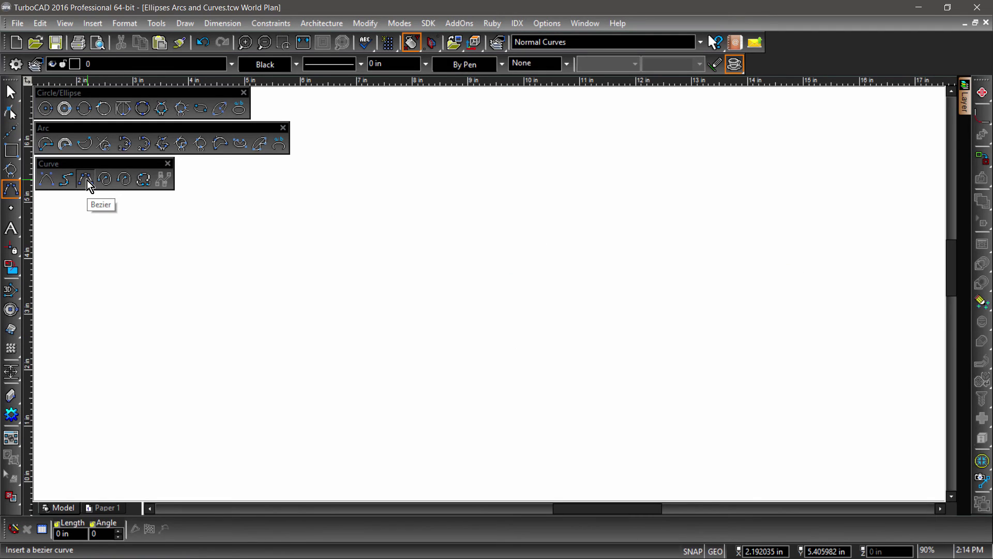
Draw a Bezier curve through alternating low and high points, five peaks, ending at lower right.
left_click(87, 180)
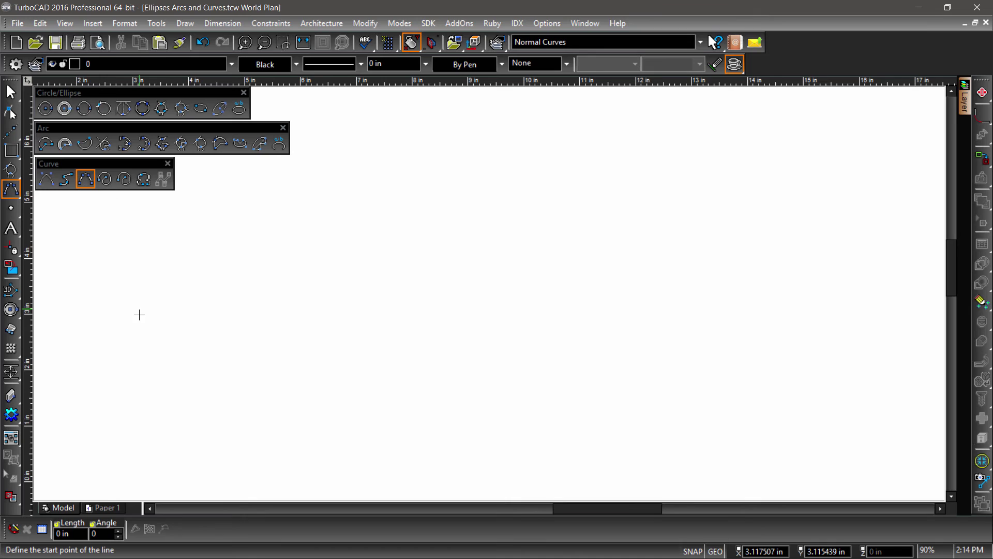
left_click(166, 424)
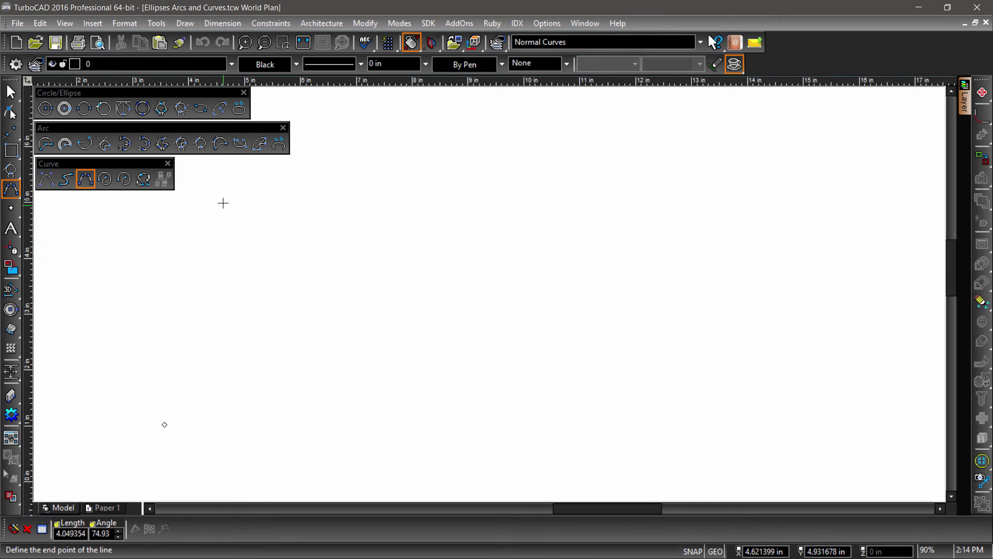
left_click(227, 163)
left_click(287, 448)
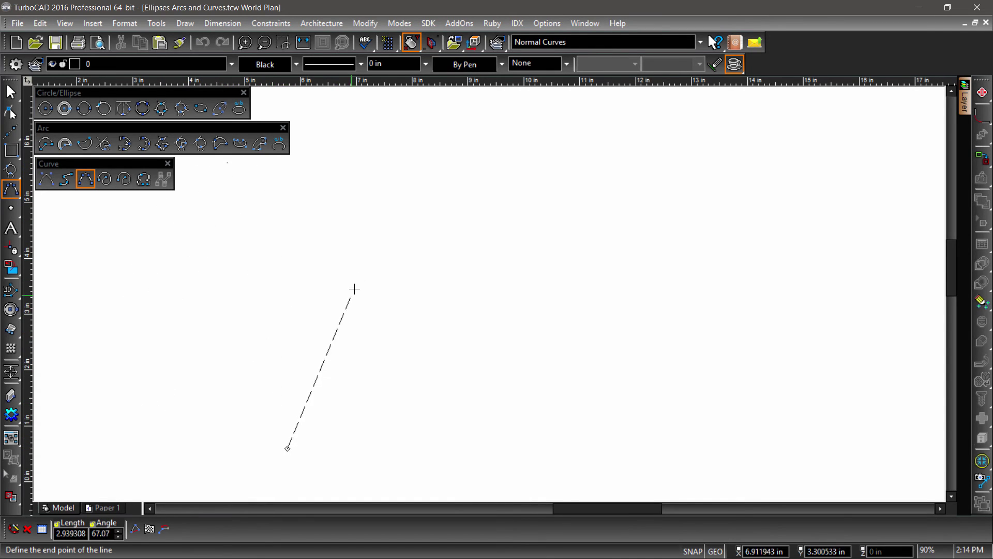
left_click(381, 167)
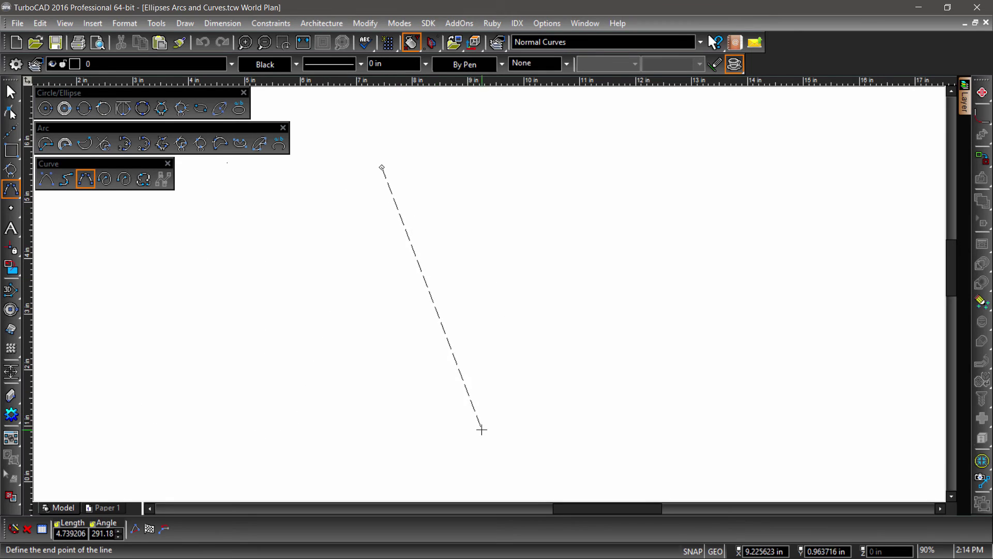
left_click(488, 455)
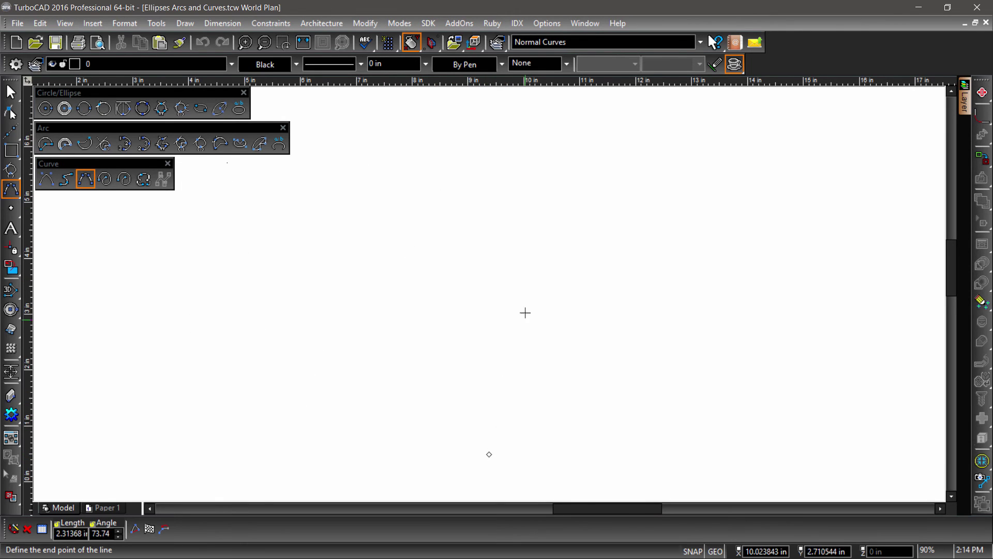
left_click(511, 167)
left_click(580, 466)
left_click(635, 162)
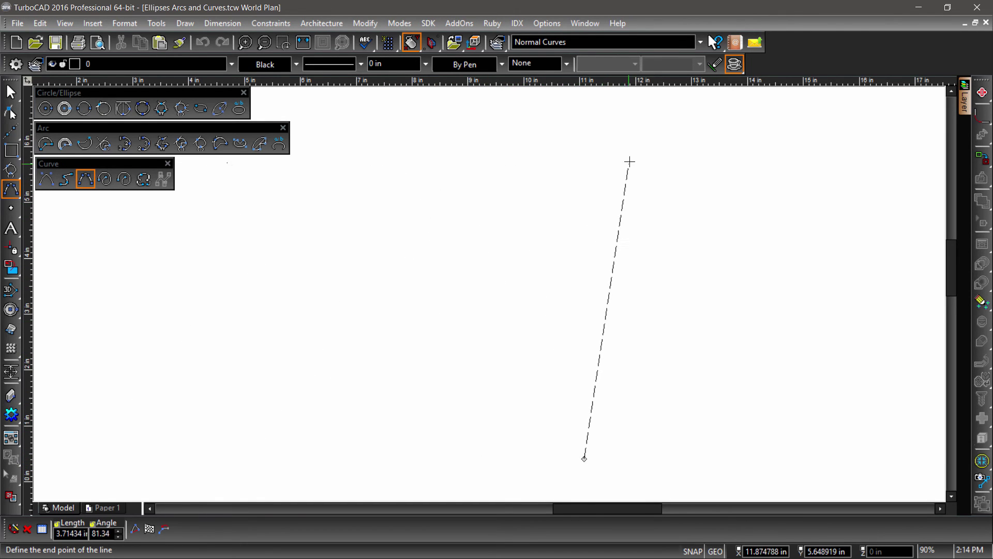
left_click(689, 452)
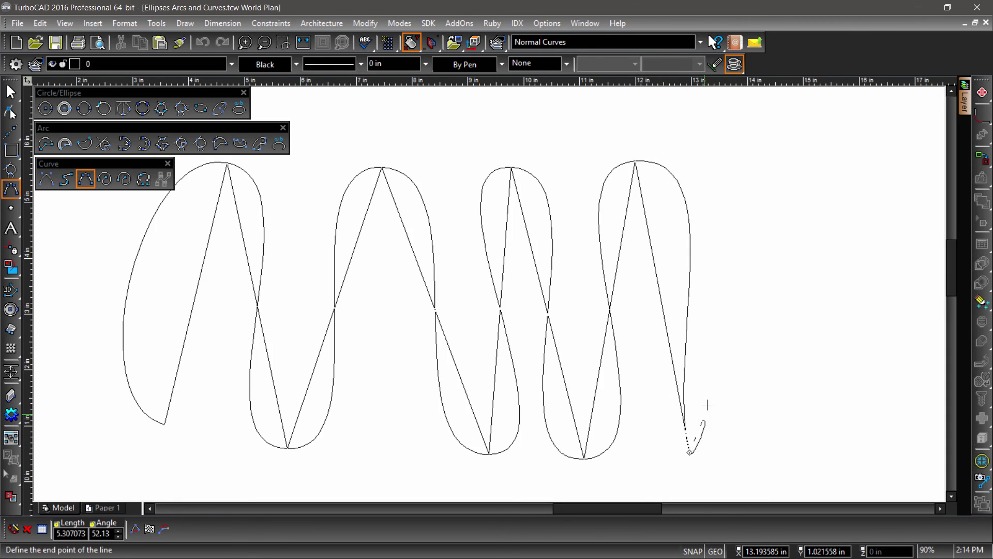
left_click(760, 162)
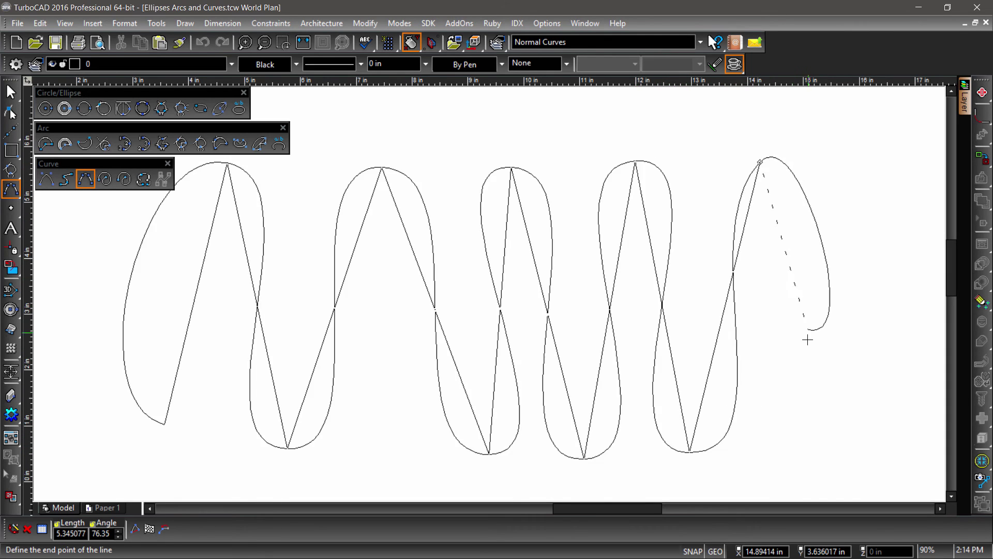
double_click(833, 441)
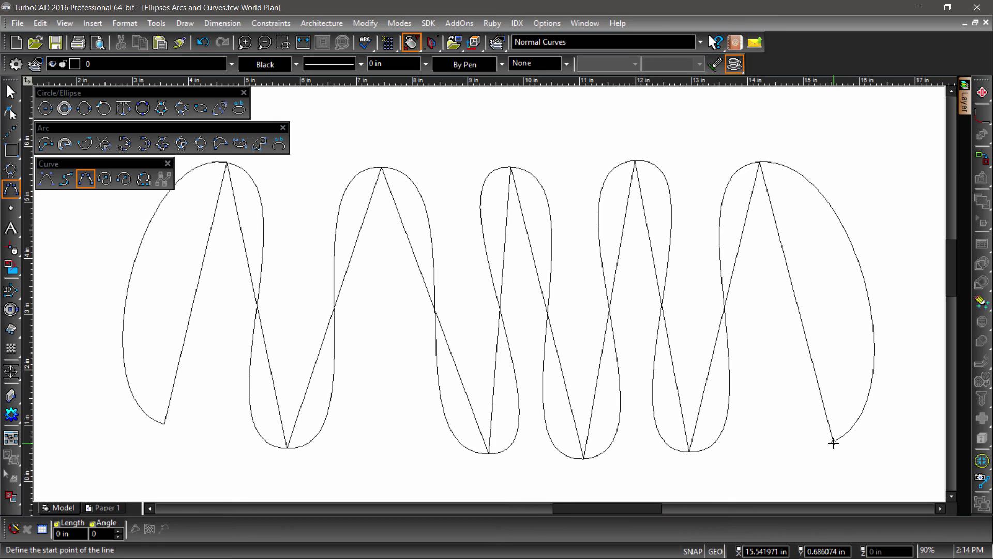
Edit the Bezier curve, uncheck Show Frame, and lower the second arch's top knot and handle.
right_click(444, 251)
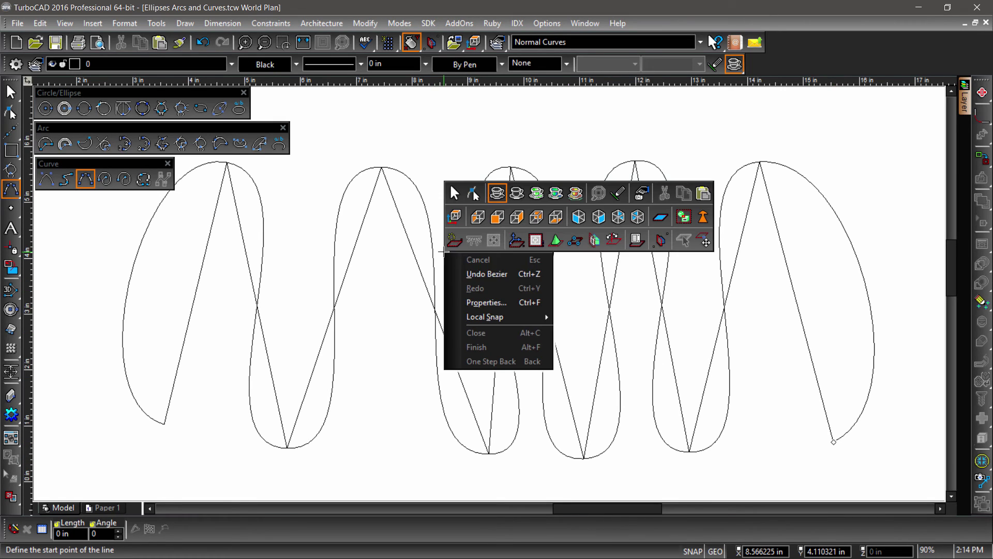
left_click(476, 198)
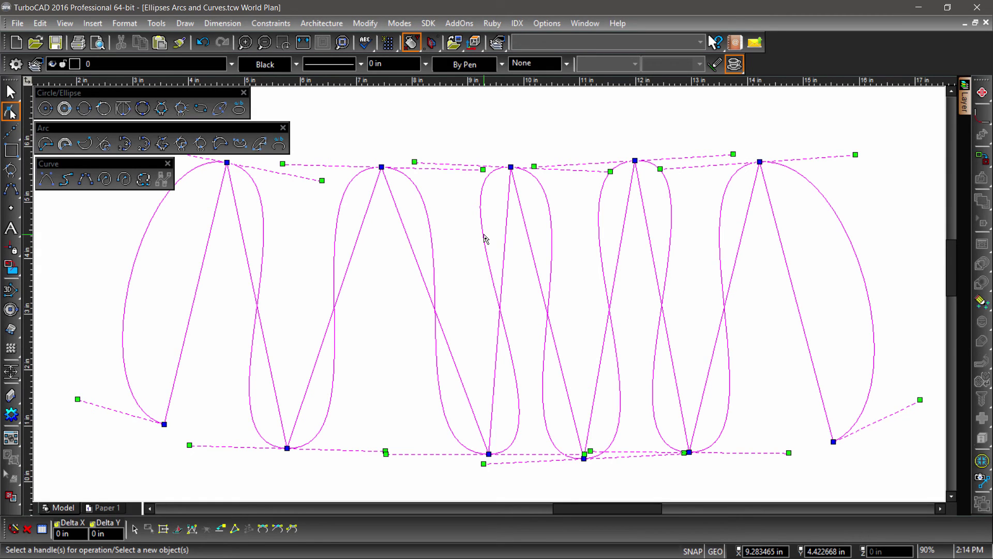
right_click(485, 239)
left_click(510, 286)
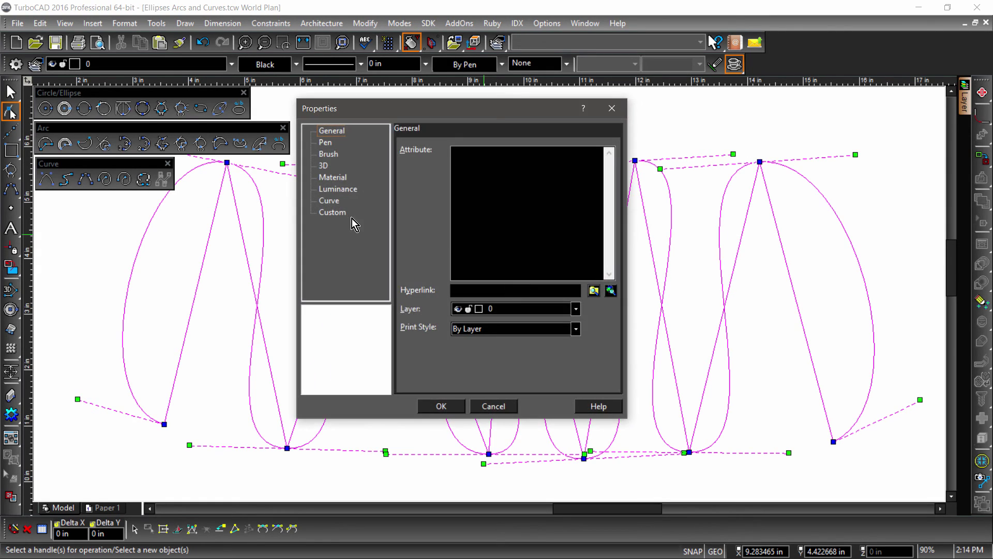
left_click(448, 293)
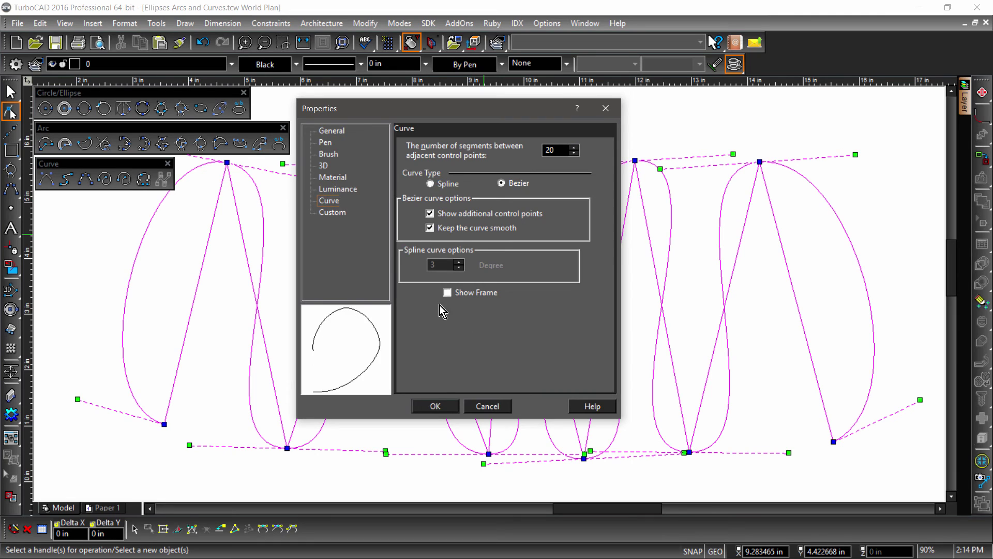
left_click(436, 406)
left_click_drag(381, 167, 381, 193)
left_click_drag(483, 197, 470, 167)
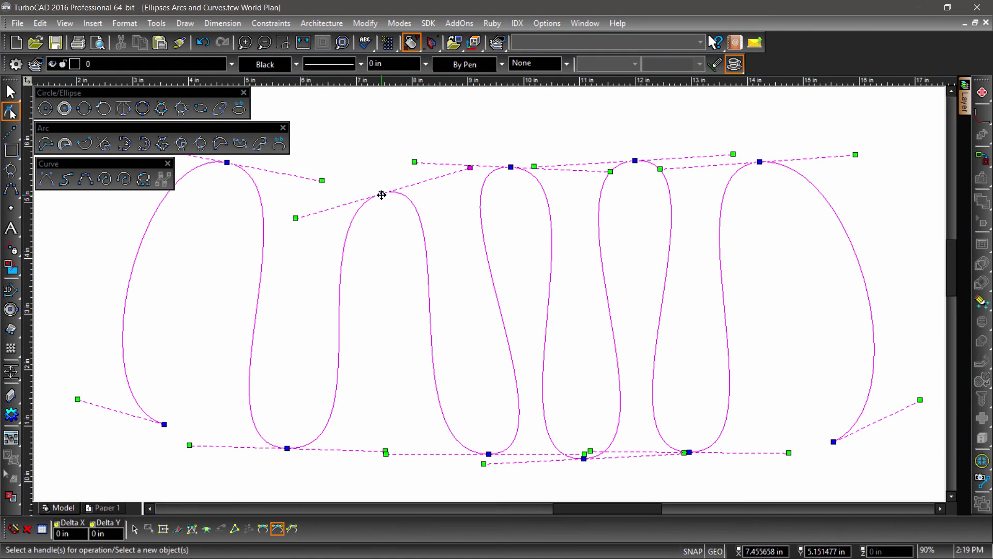
Lower the second and third arch tops and swing their tangent handles, changing handle mode.
left_click_drag(382, 195, 383, 202)
left_click_drag(296, 226, 222, 262)
left_click_drag(468, 172, 495, 261)
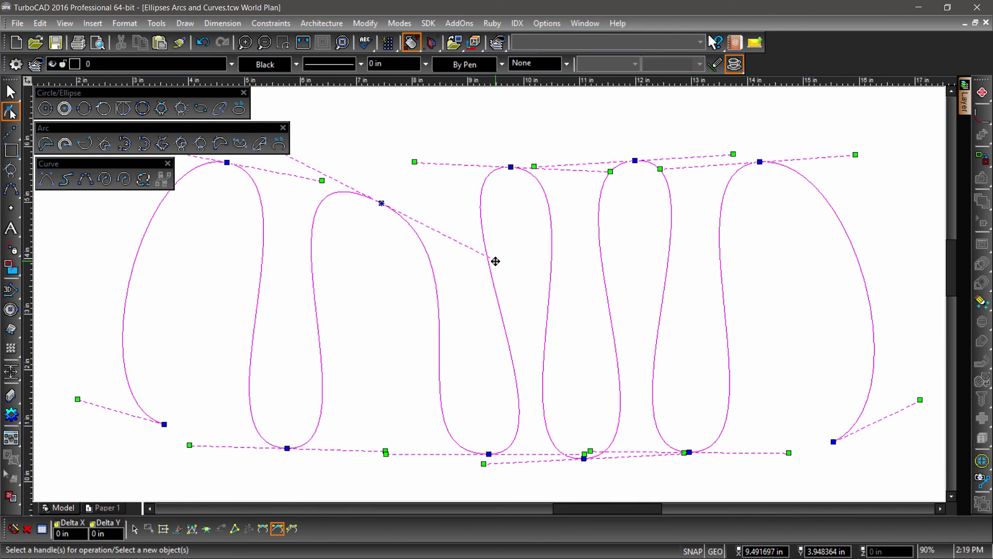
left_click(292, 528)
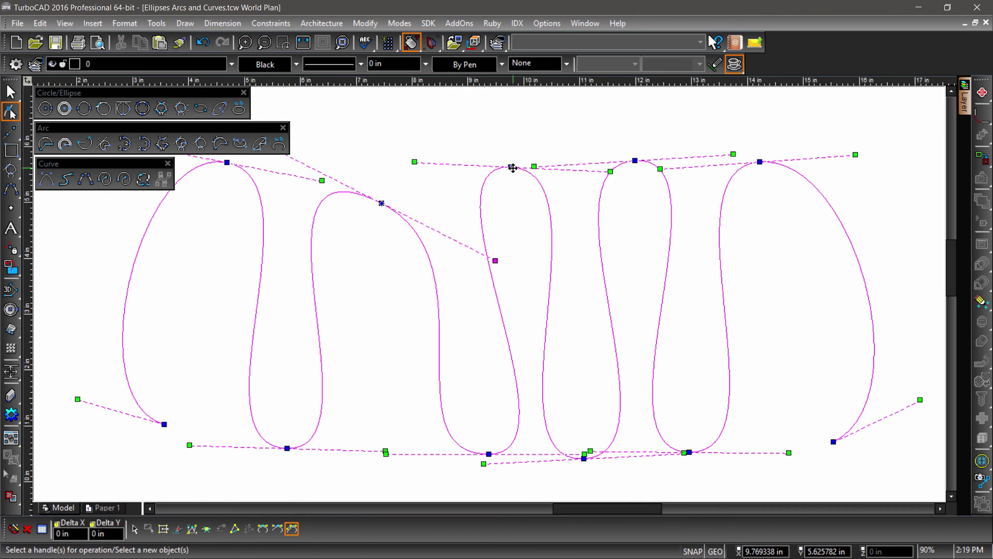
left_click_drag(512, 167, 521, 237)
left_click_drag(622, 243, 561, 212)
mouse_move(460, 208)
left_mouse_down()
mouse_move(478, 229)
mouse_move(473, 219)
left_mouse_up()
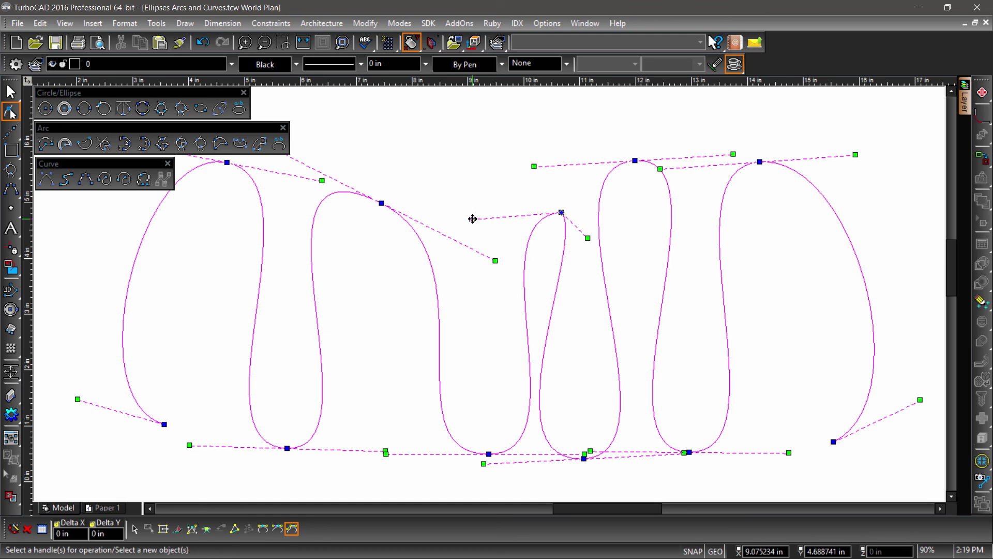
Raise and reposition the second loop's bottom knot, tilting its tangent handles upward.
left_click_drag(288, 448, 293, 381)
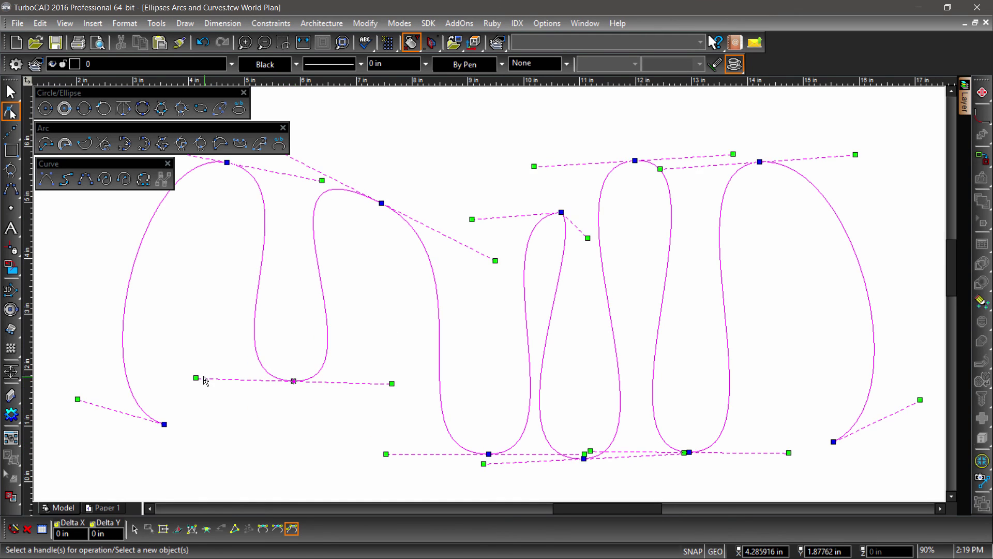
left_click_drag(196, 377, 264, 324)
left_click(263, 528)
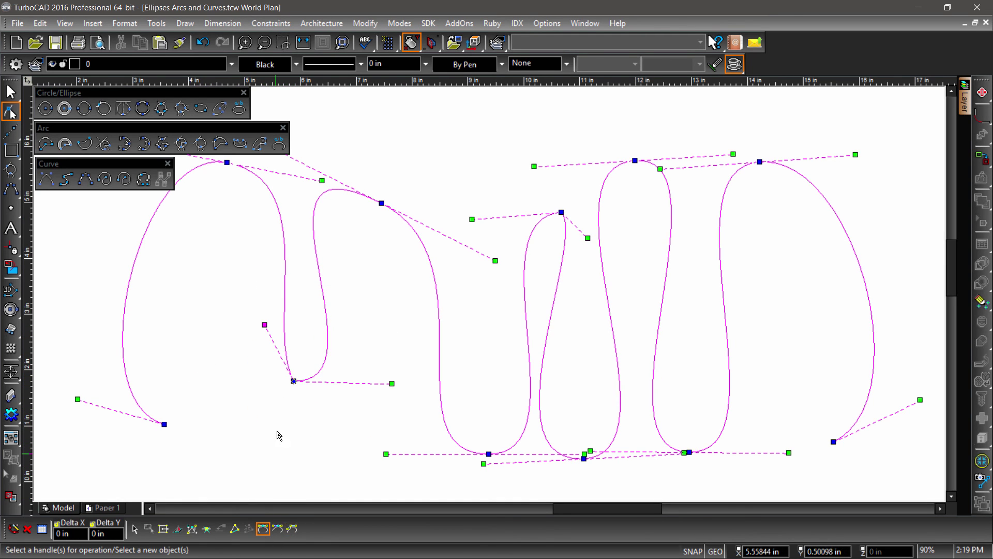
left_click_drag(293, 379, 261, 388)
mouse_move(364, 396)
left_mouse_down()
mouse_move(388, 402)
mouse_move(356, 394)
left_mouse_up()
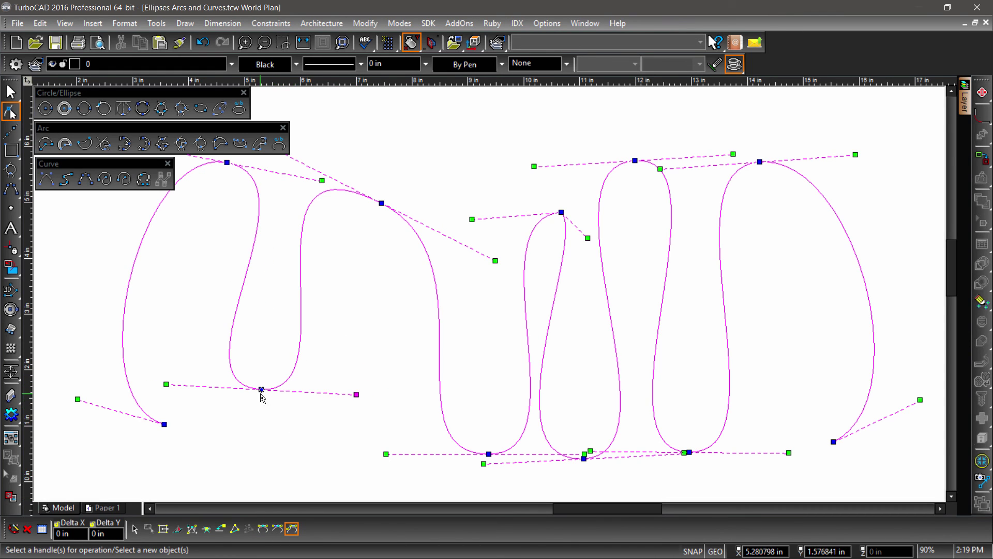
left_click_drag(263, 389, 324, 371)
left_click_drag(420, 374, 389, 291)
Raise the middle bottom knot, reshape its handles, and lift the next bottom knot's left handle.
left_click_drag(387, 454, 425, 364)
left_click_drag(589, 450, 666, 328)
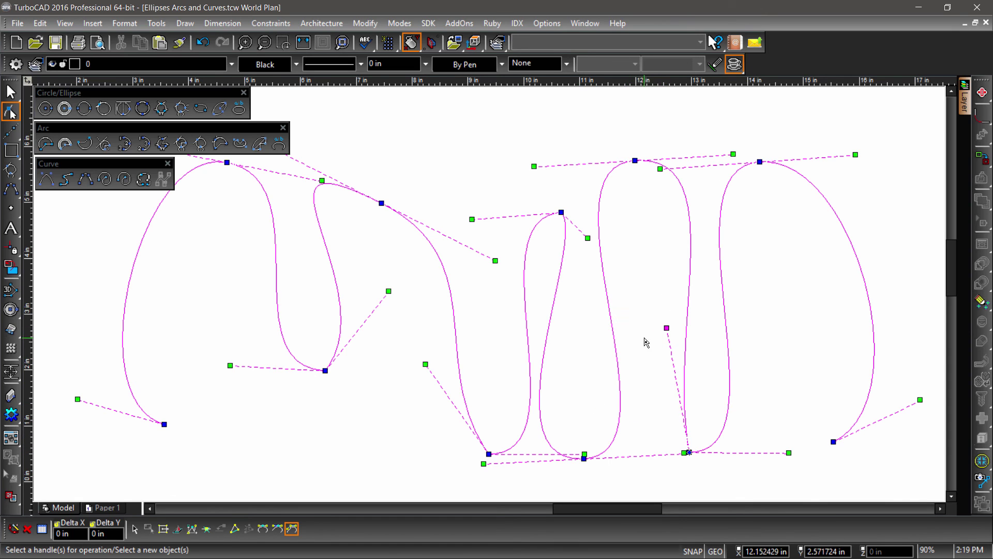
left_click(278, 528)
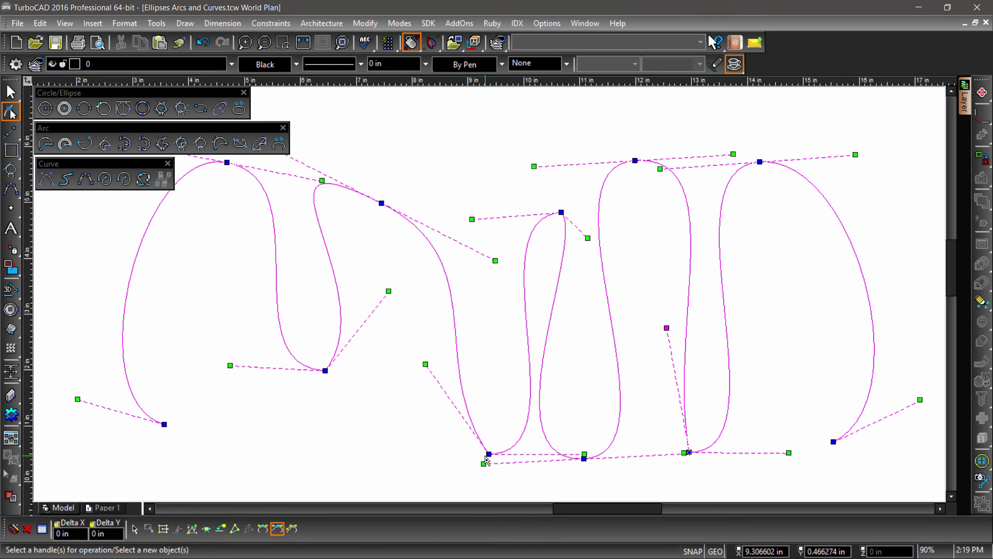
left_click_drag(488, 453, 477, 401)
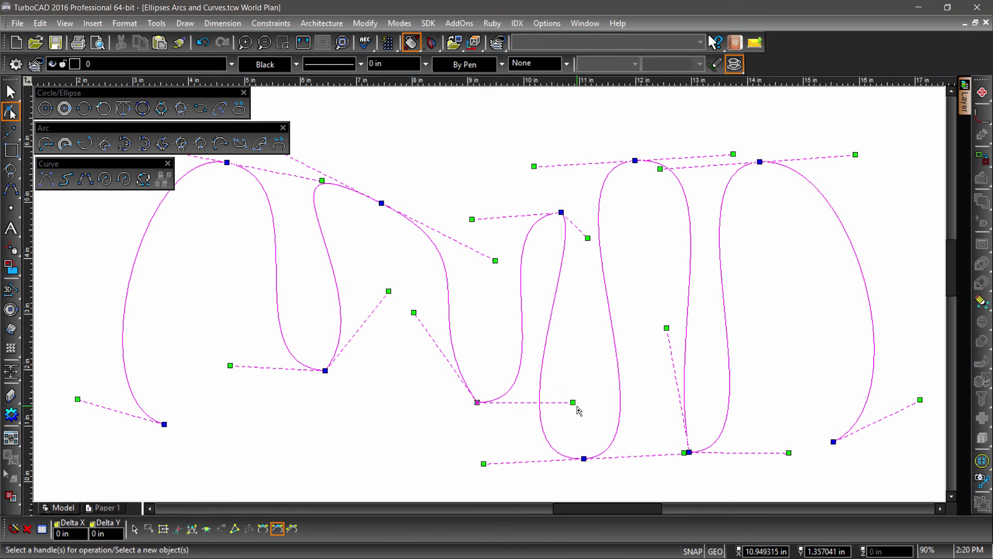
left_click_drag(573, 402, 547, 406)
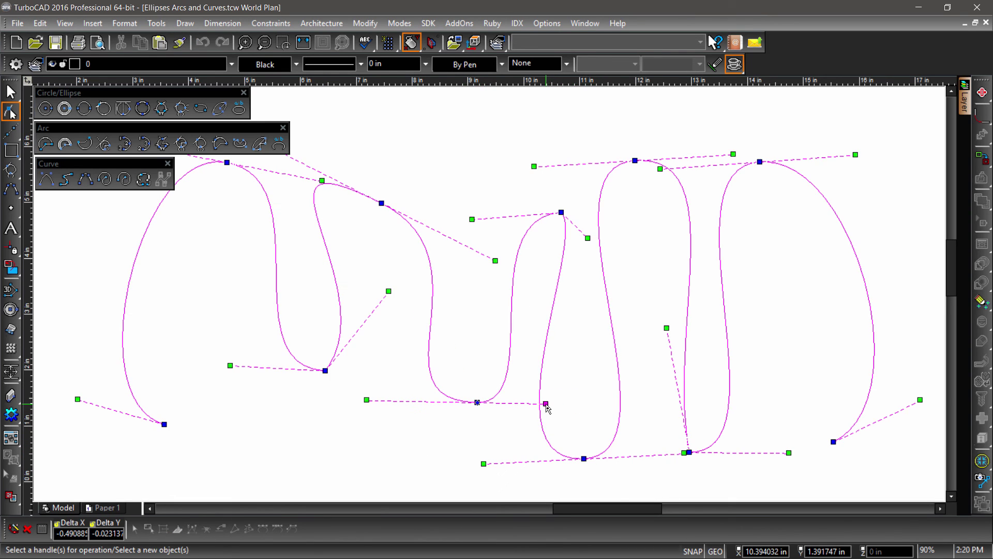